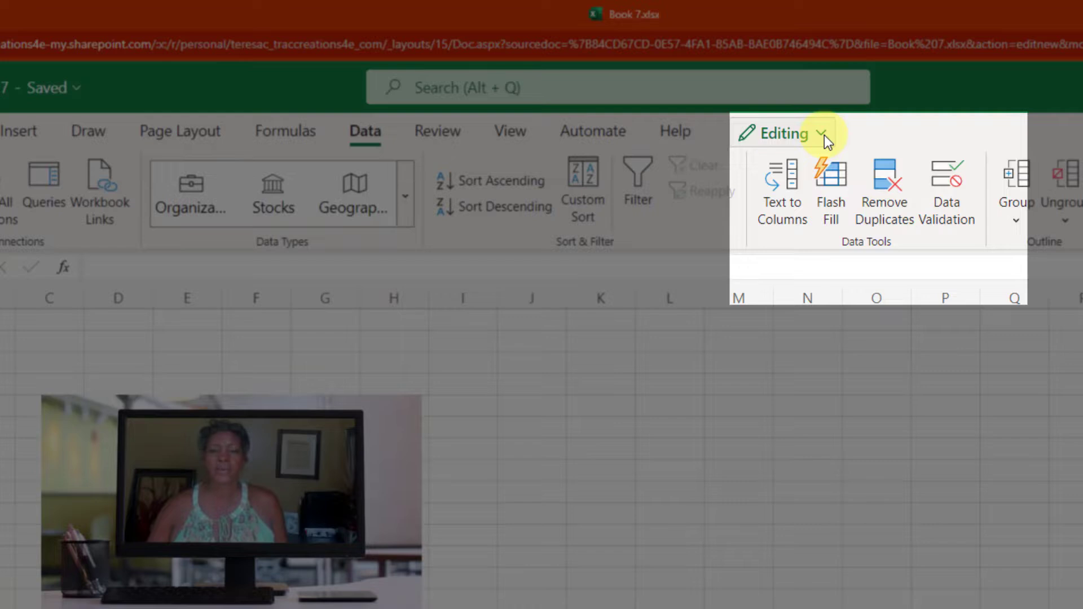
Step: Open the Book 7 workbook in the desktop version of Excel
{"action": "left_click", "coordinate": [821, 134]}
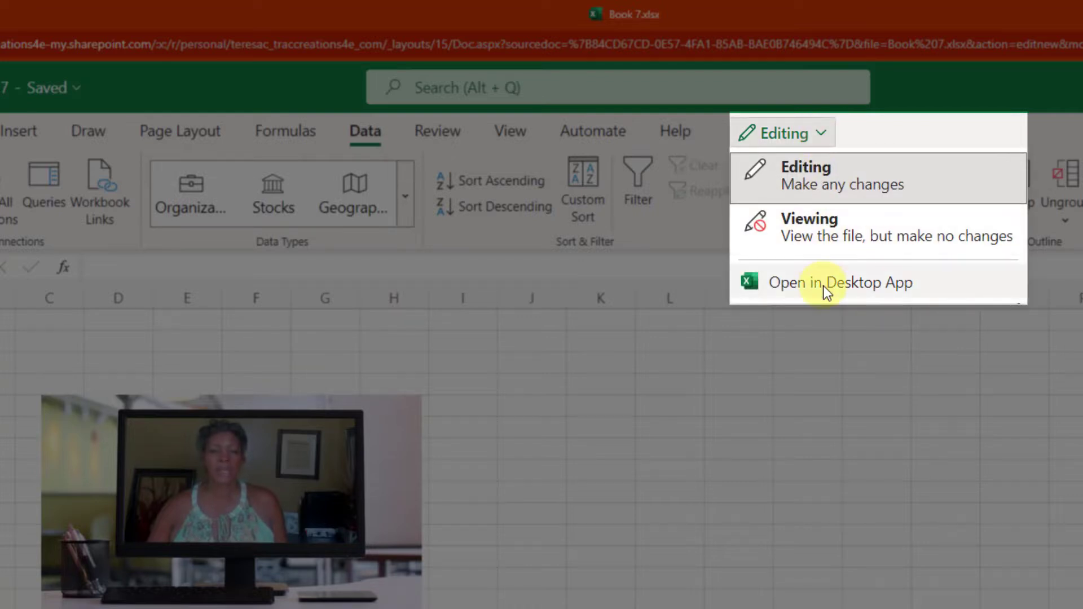
{"action": "left_click", "coordinate": [823, 285]}
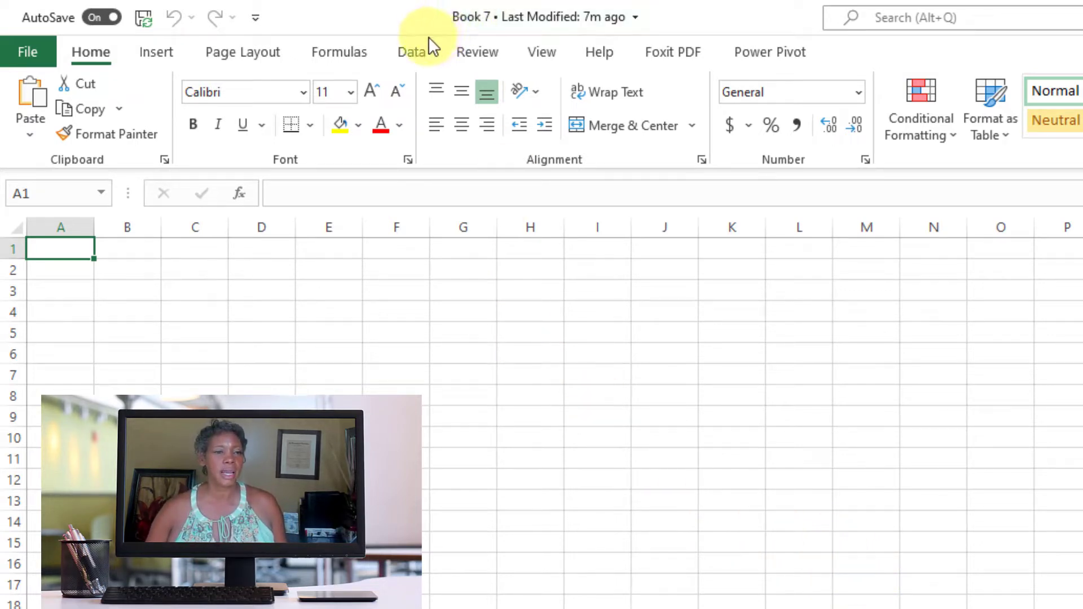
{"action": "left_click", "coordinate": [415, 57]}
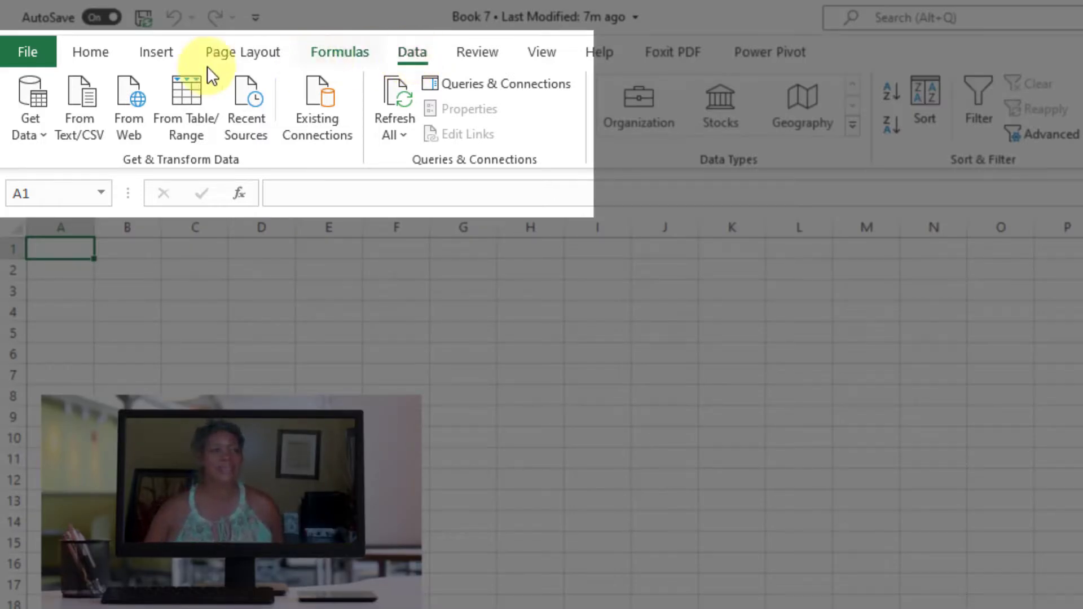
{"action": "left_click", "coordinate": [35, 131]}
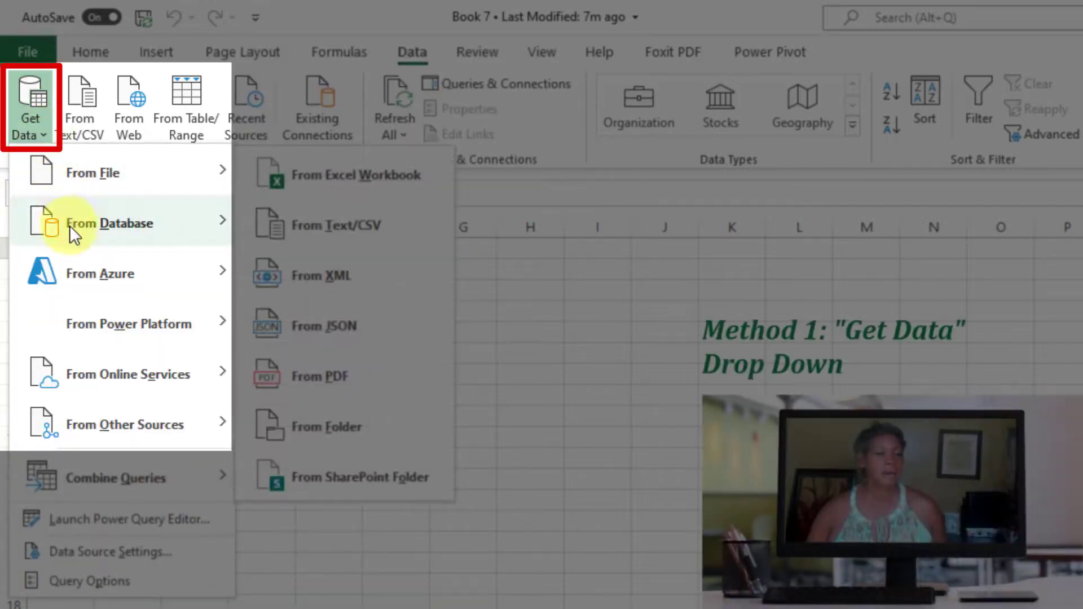
{"action": "mouse_move", "coordinate": [107, 428]}
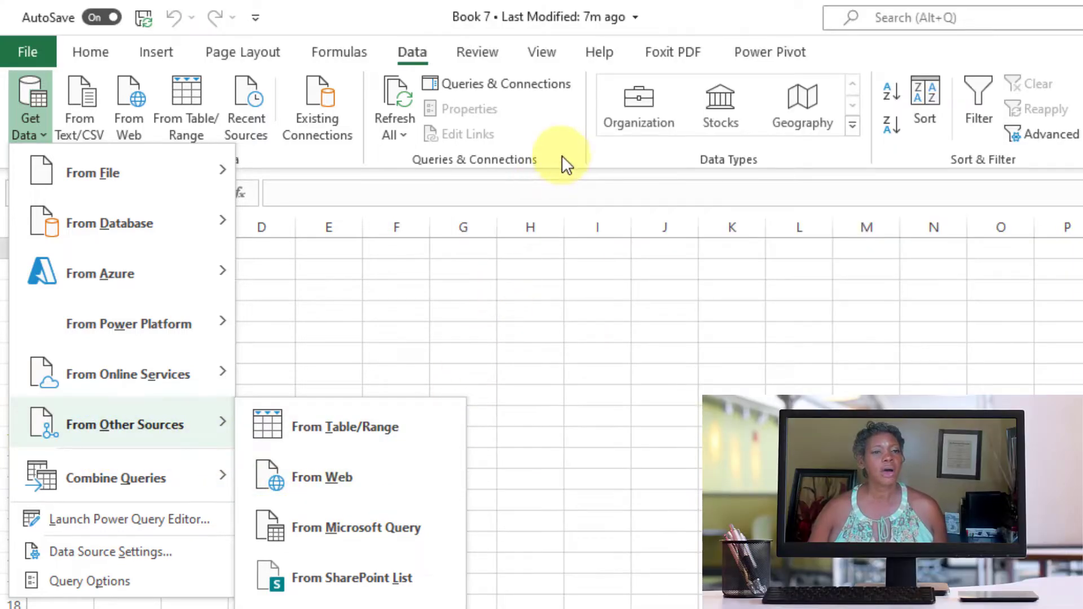
{"action": "left_click", "coordinate": [567, 137]}
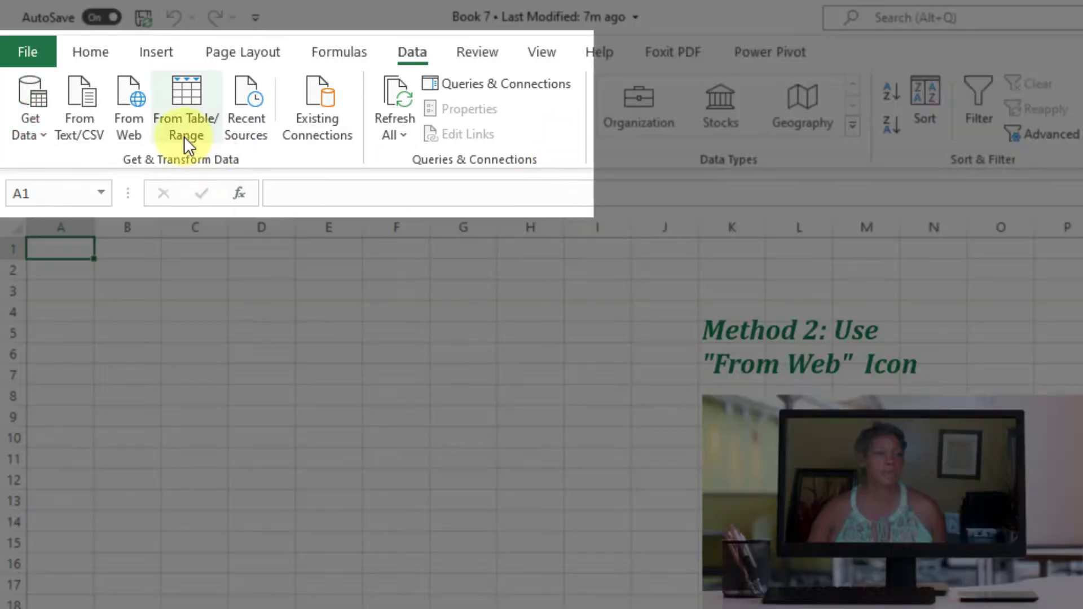
{"action": "left_click", "coordinate": [126, 128]}
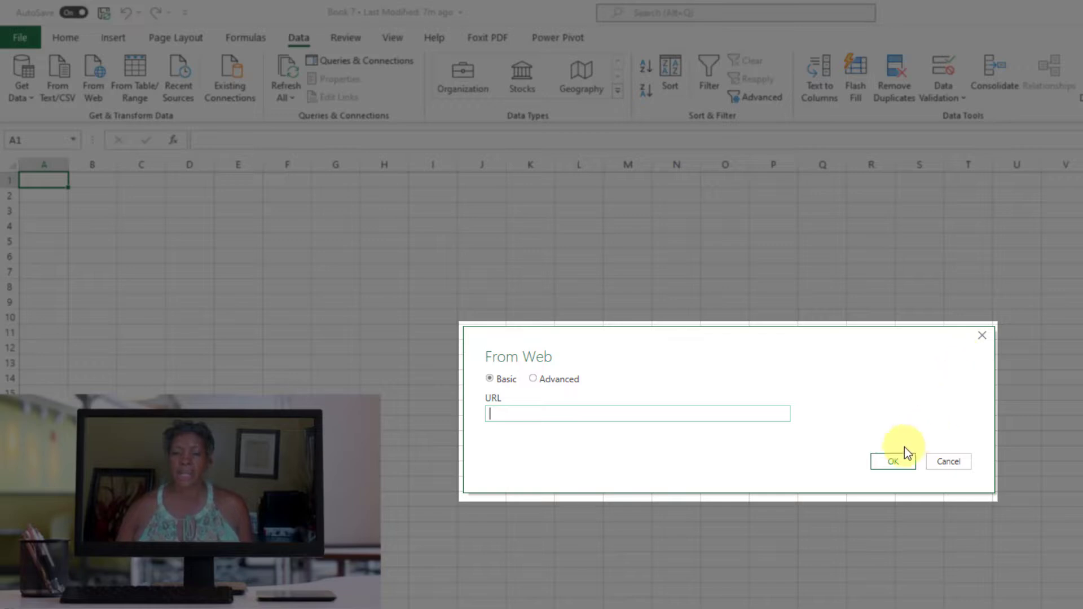
{"action": "left_click", "coordinate": [983, 335]}
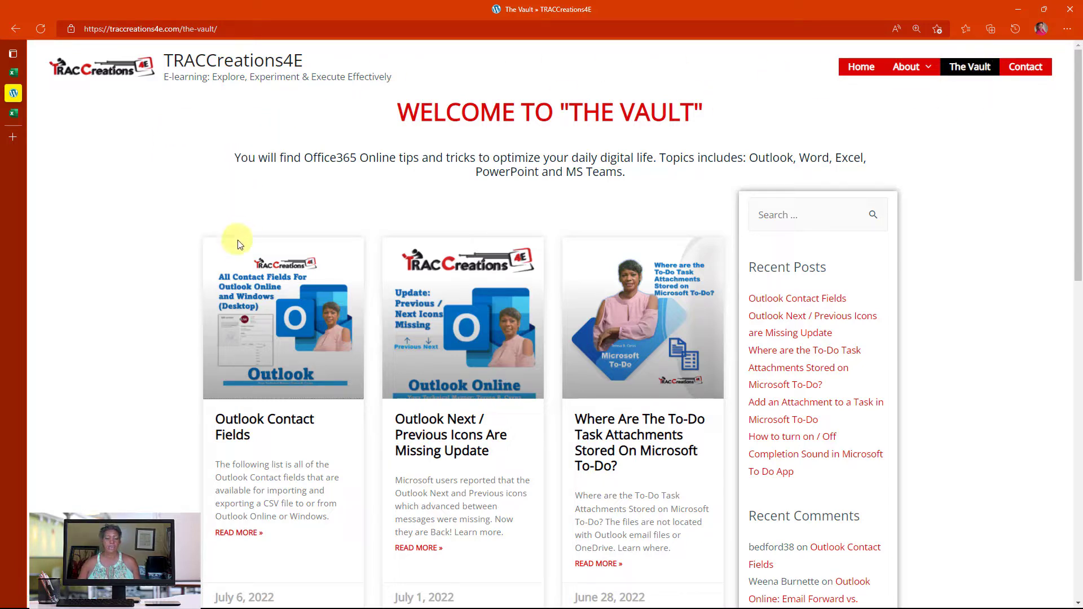
Step: Switch to the browser and review The Vault page's posts and its list of archive months
{"action": "scroll", "coordinate": [158, 407], "scroll_direction": "down", "scroll_amount": 1}
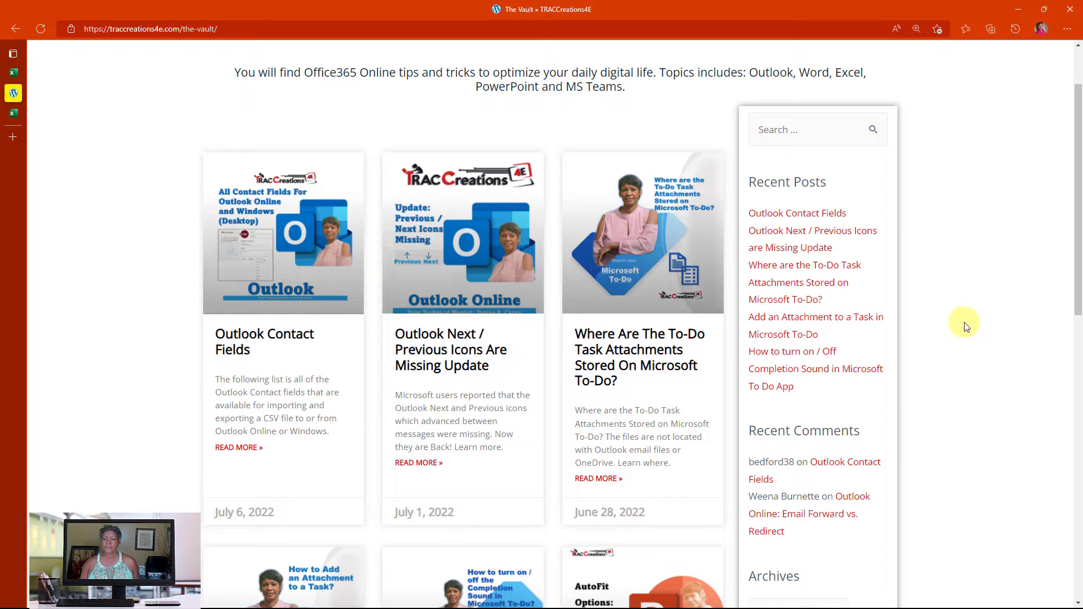
{"action": "scroll", "coordinate": [975, 327], "scroll_direction": "down", "scroll_amount": 5}
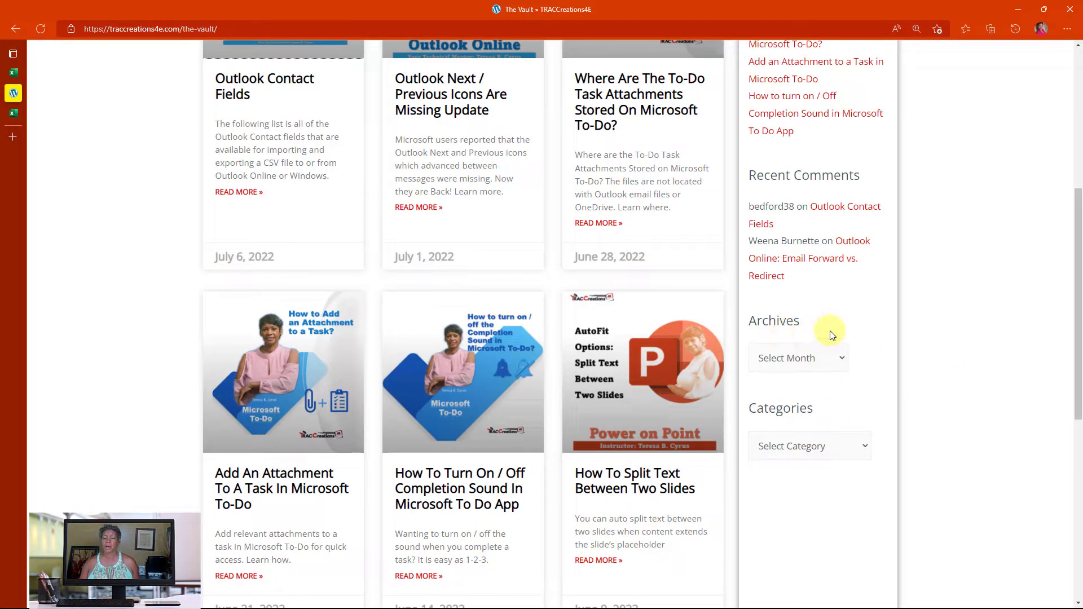
{"action": "left_click", "coordinate": [841, 357]}
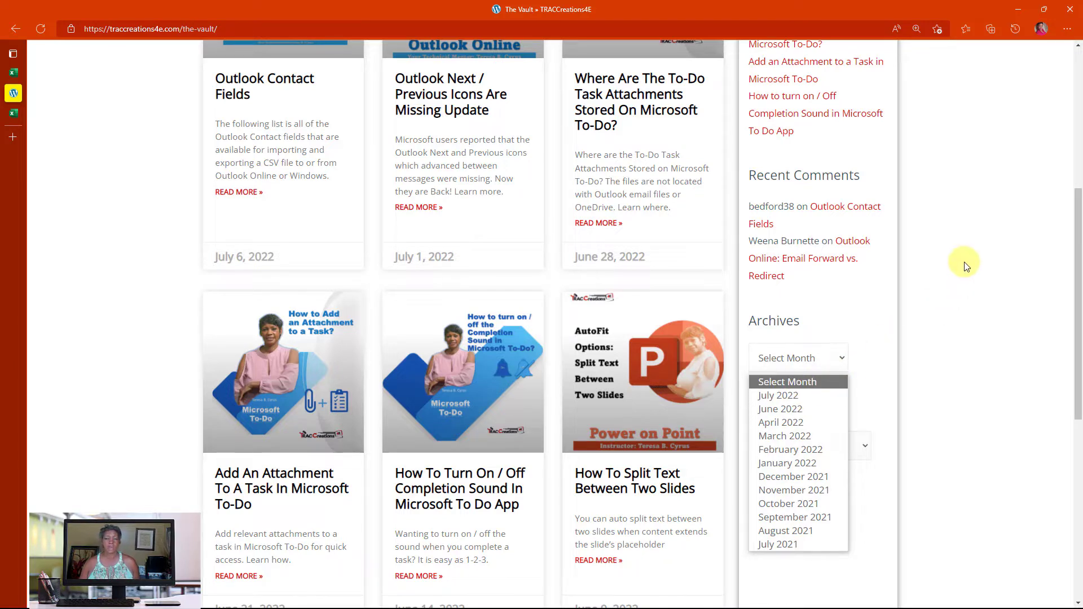
{"action": "scroll", "coordinate": [965, 265], "scroll_direction": "up", "scroll_amount": 4}
{"action": "scroll", "coordinate": [191, 289], "scroll_direction": "up", "scroll_amount": 2}
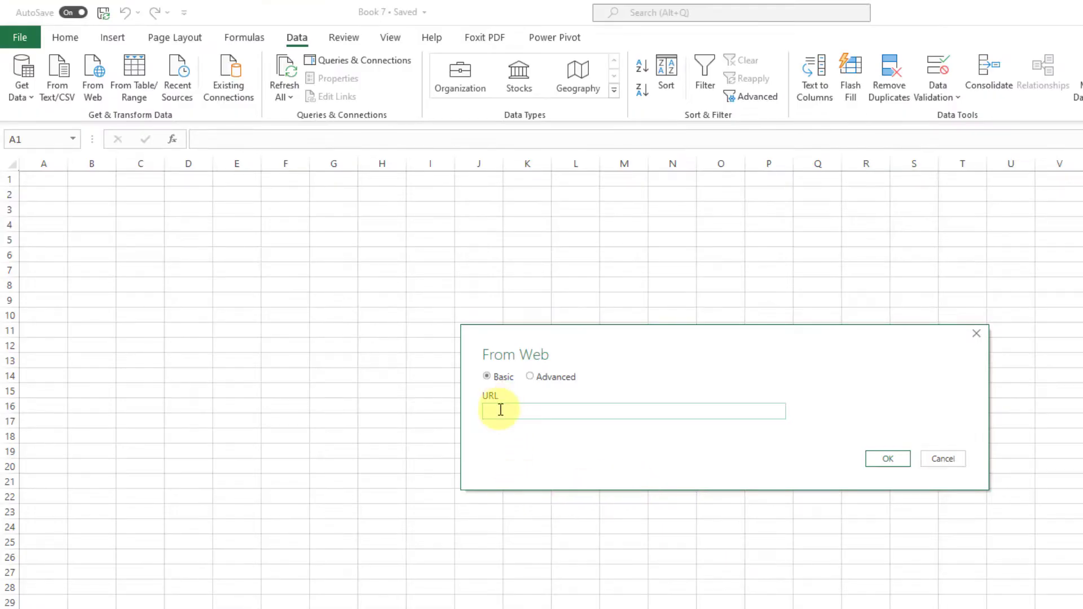
{"action": "left_click", "coordinate": [500, 410]}
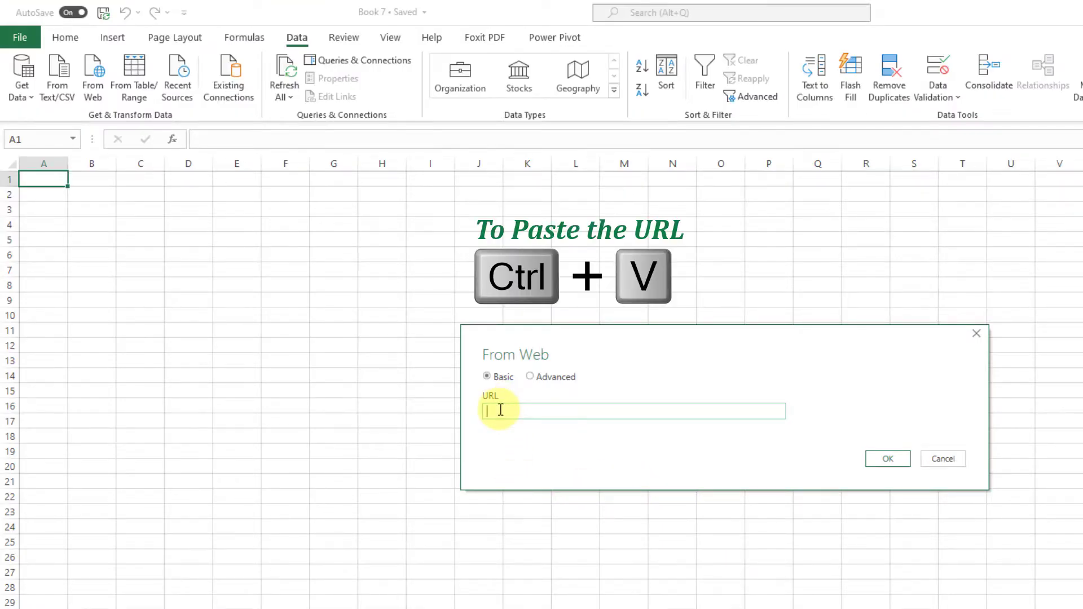
{"action": "type", "text": "https://traccreations4e.com/outlook-contact-fields/"}
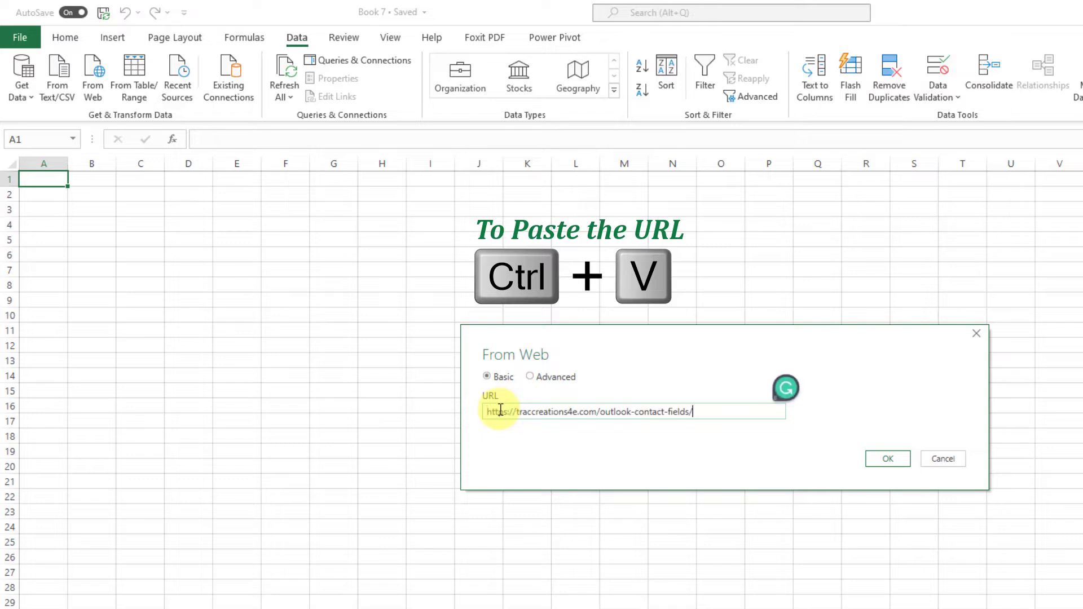
{"action": "left_click", "coordinate": [889, 459]}
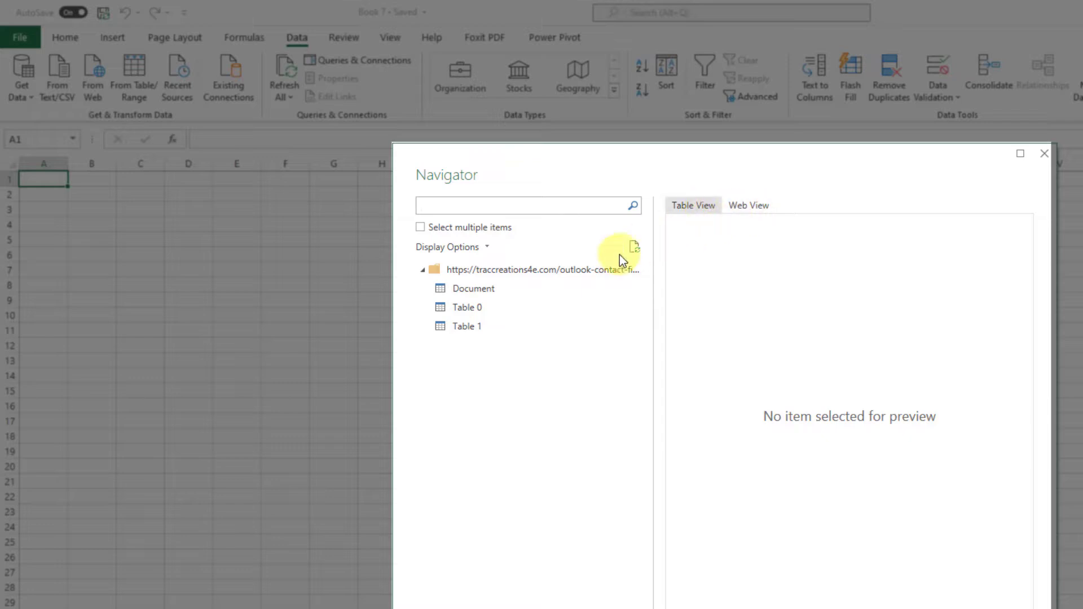
Step: Examine the source page in Web View, from its heading down through the Outlook Online table
{"action": "left_click", "coordinate": [632, 266]}
{"action": "left_click", "coordinate": [757, 206]}
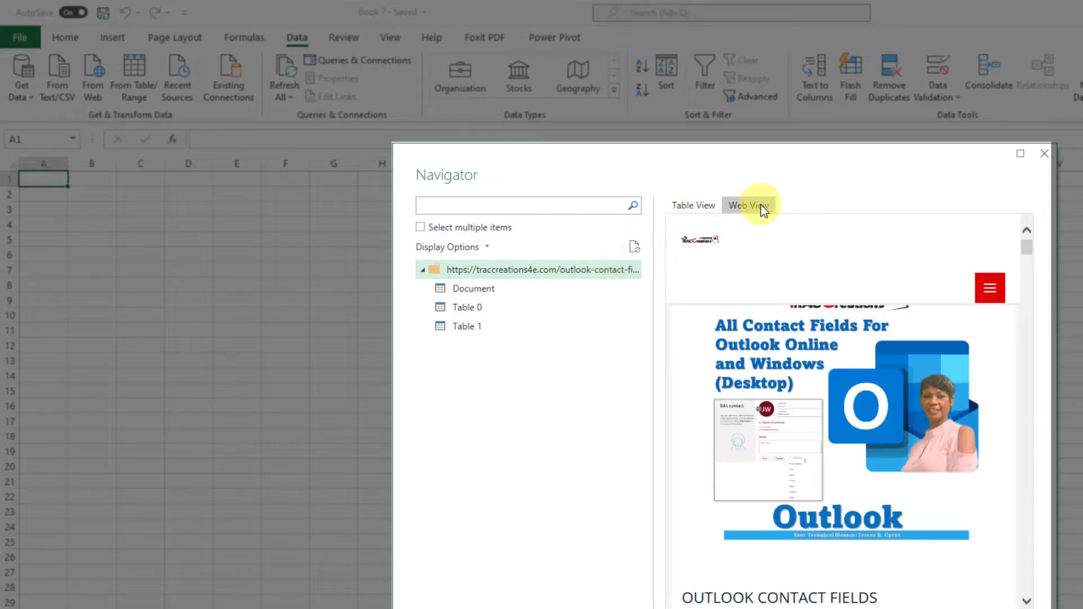
{"action": "scroll", "coordinate": [812, 361], "scroll_direction": "down", "scroll_amount": 2}
{"action": "scroll", "coordinate": [827, 393], "scroll_direction": "down", "scroll_amount": 5}
{"action": "scroll", "coordinate": [828, 392], "scroll_direction": "up", "scroll_amount": 6}
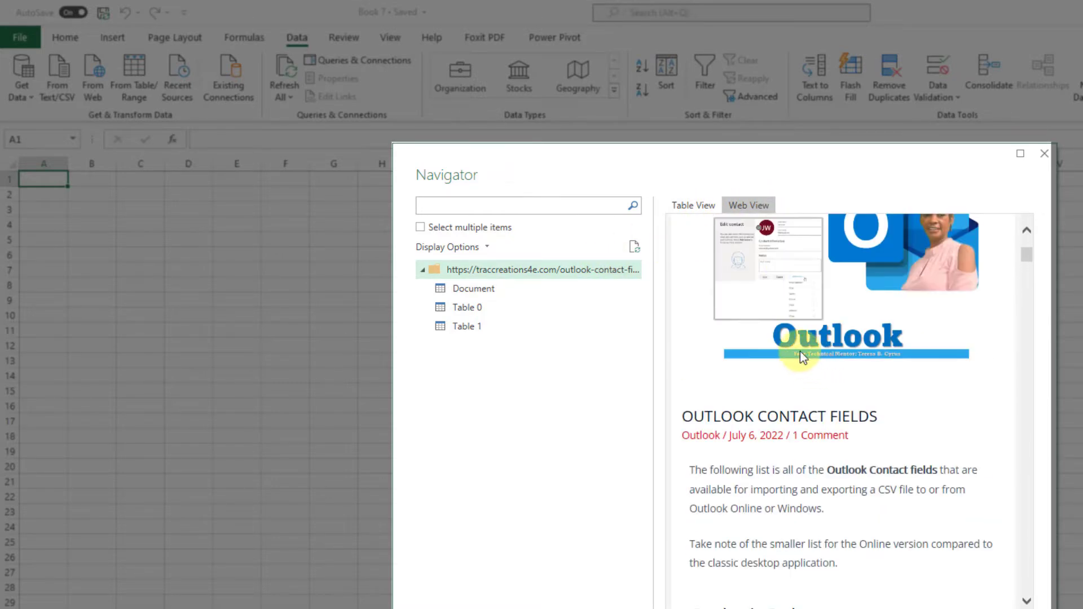
{"action": "scroll", "coordinate": [770, 344], "scroll_direction": "down", "scroll_amount": 5}
{"action": "scroll", "coordinate": [770, 352], "scroll_direction": "down", "scroll_amount": 2}
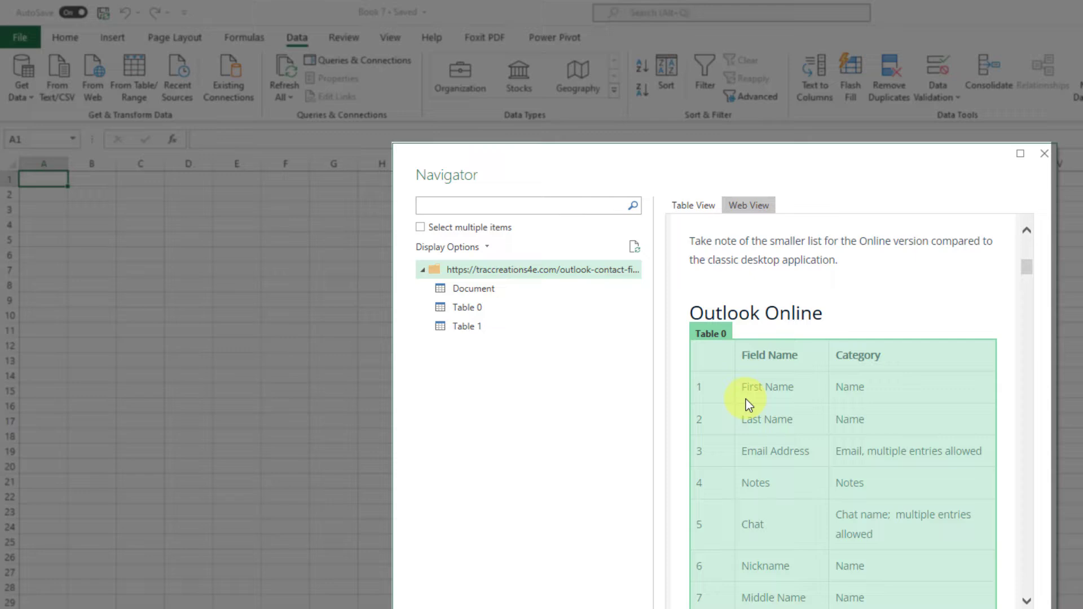
{"action": "scroll", "coordinate": [745, 399], "scroll_direction": "up", "scroll_amount": 2}
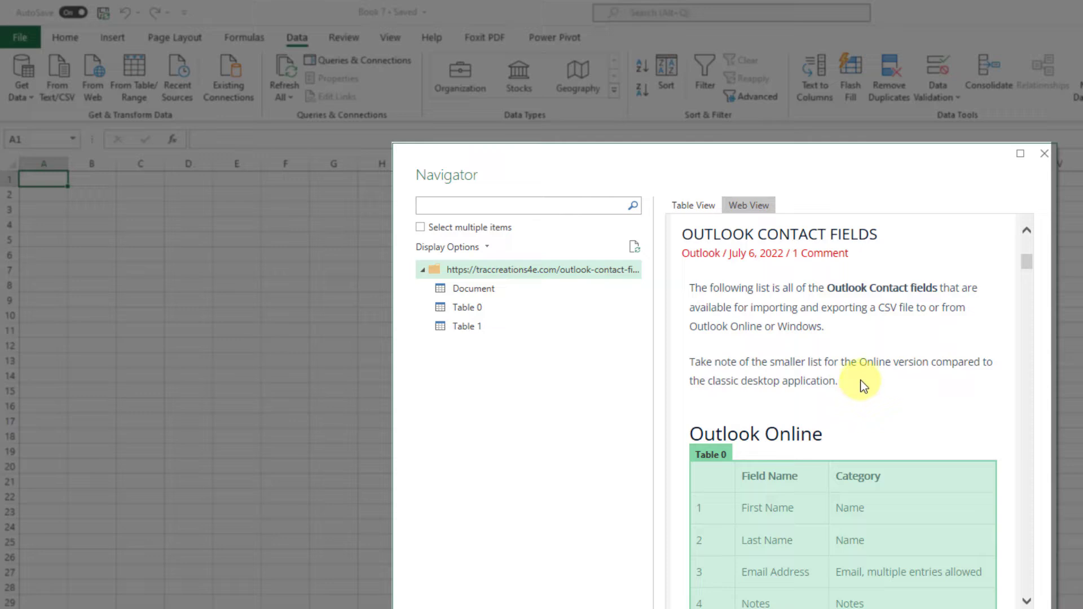
{"action": "scroll", "coordinate": [862, 383], "scroll_direction": "down", "scroll_amount": 6}
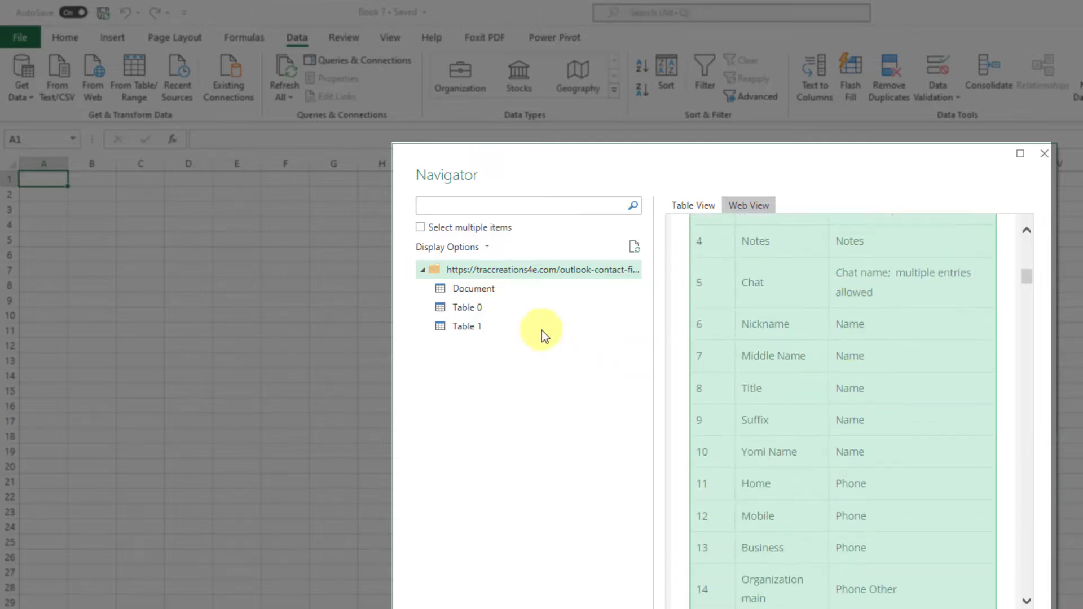
Step: Preview Table 0 and Table 1 in the Navigator and load only Table 0 into the workbook
{"action": "left_click", "coordinate": [463, 309]}
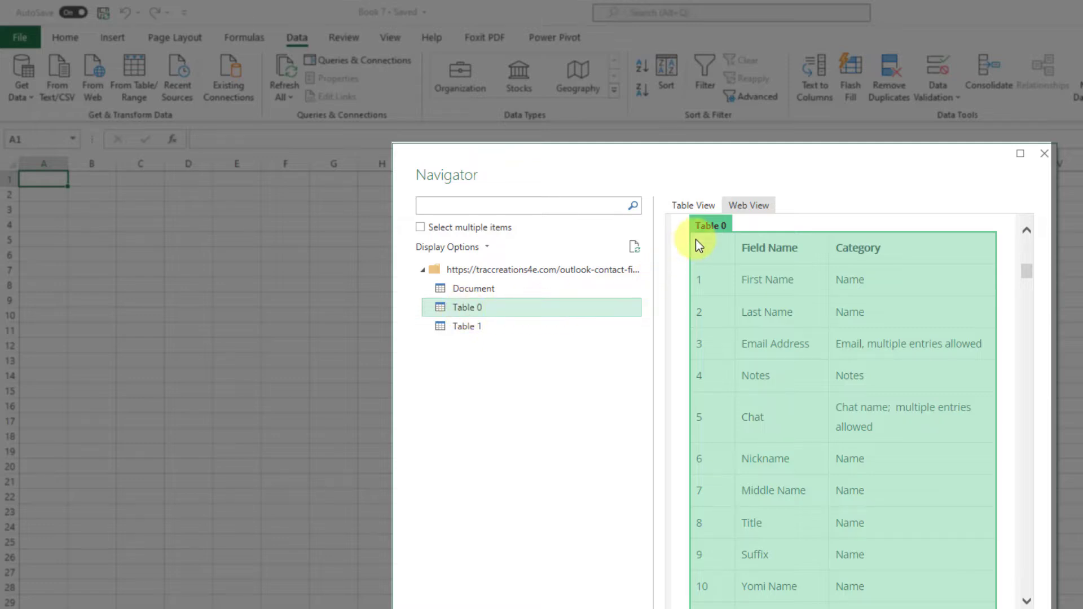
{"action": "left_click", "coordinate": [470, 331]}
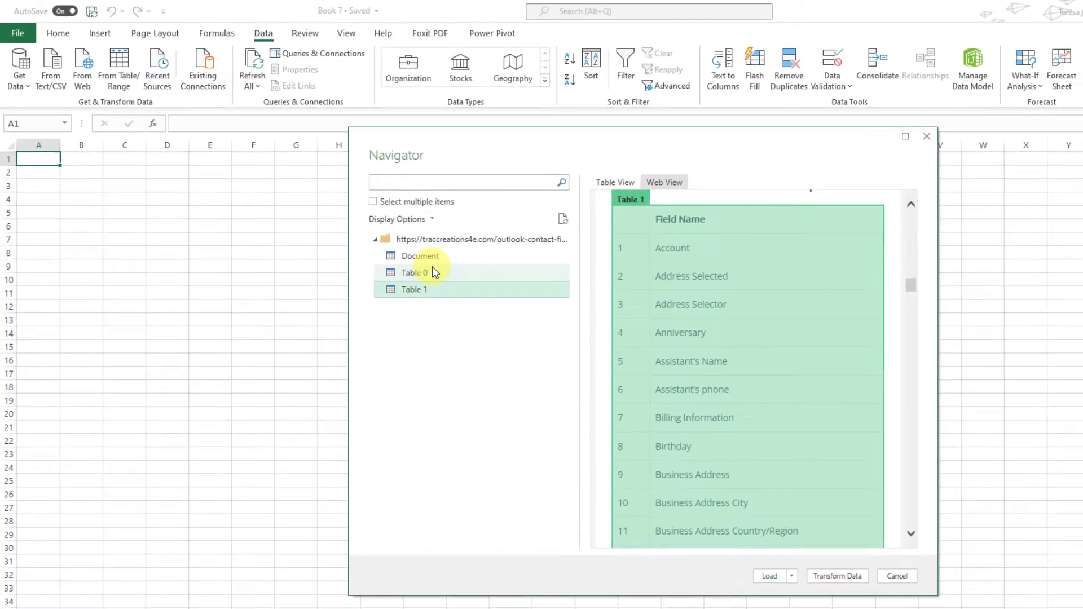
{"action": "left_click", "coordinate": [499, 308]}
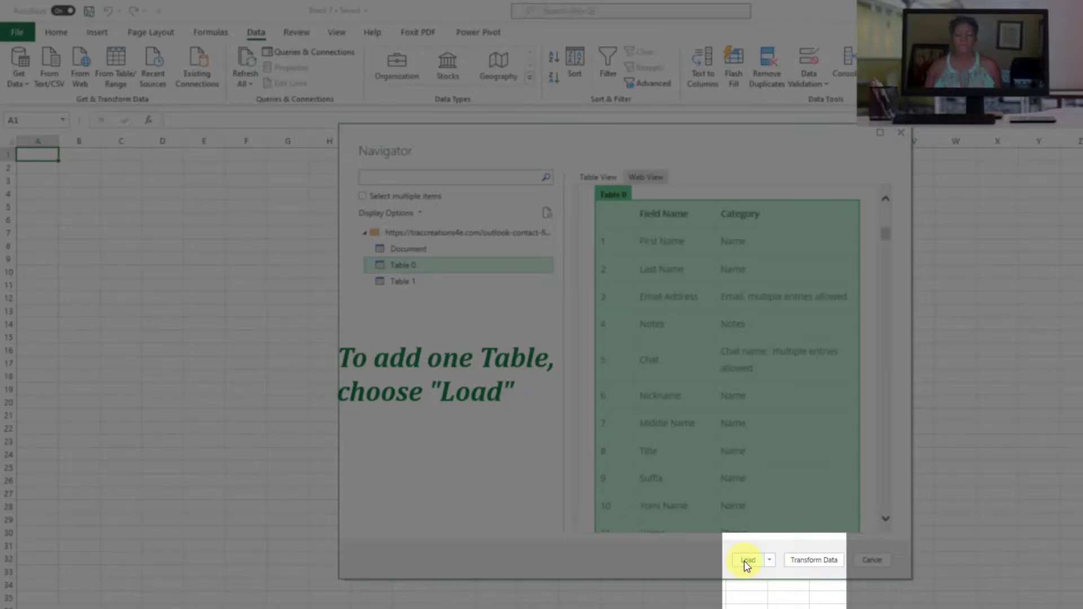
{"action": "left_click", "coordinate": [769, 561]}
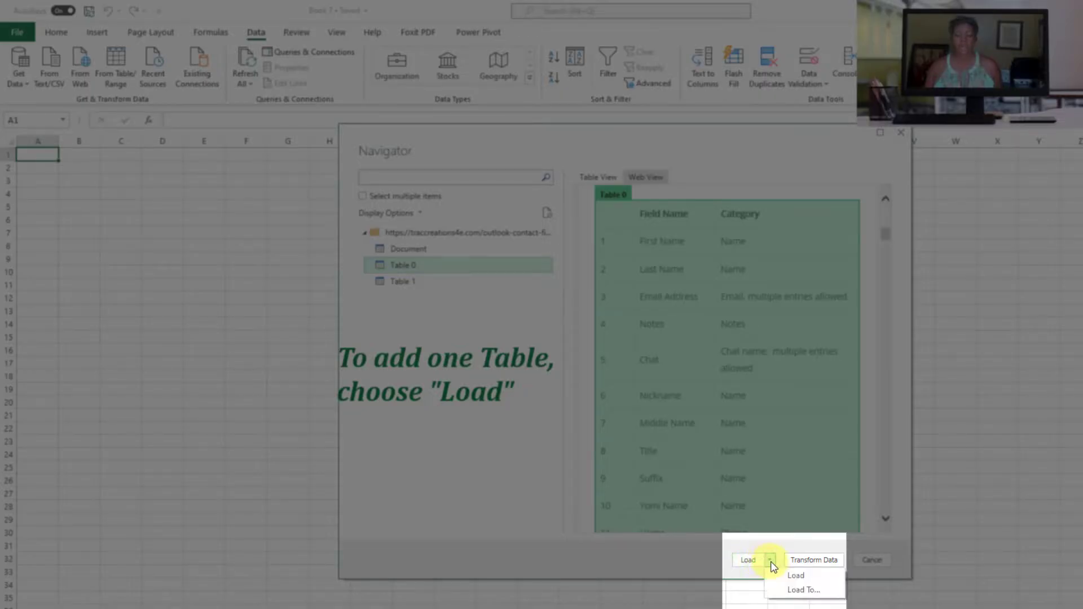
{"action": "left_click", "coordinate": [797, 575]}
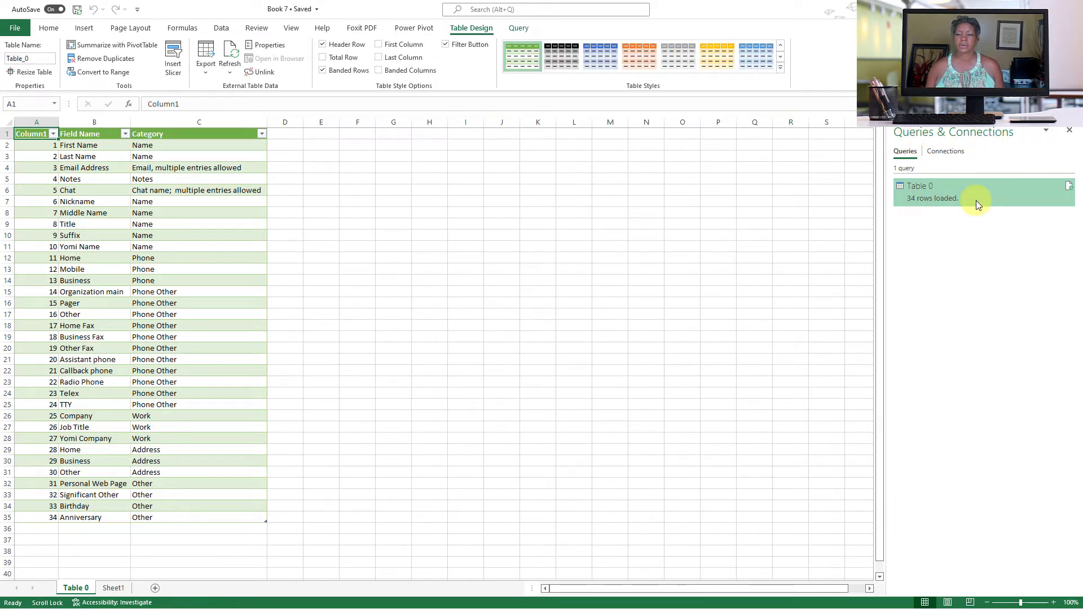
Step: Inspect the details of the loaded Table 0 query and locate its refresh control
{"action": "mouse_move", "coordinate": [976, 201]}
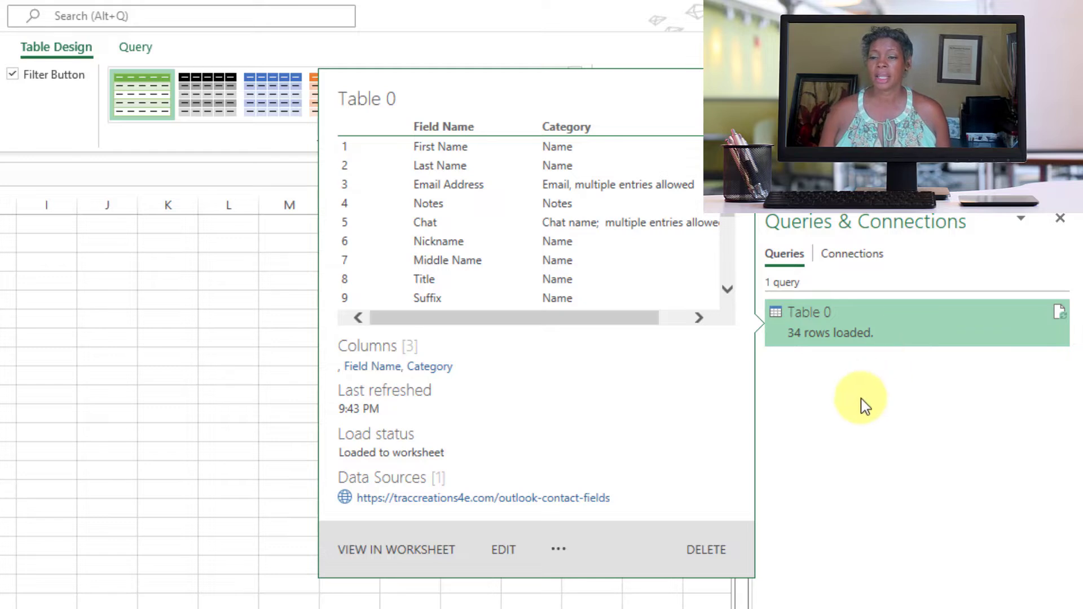
{"action": "mouse_move", "coordinate": [889, 333]}
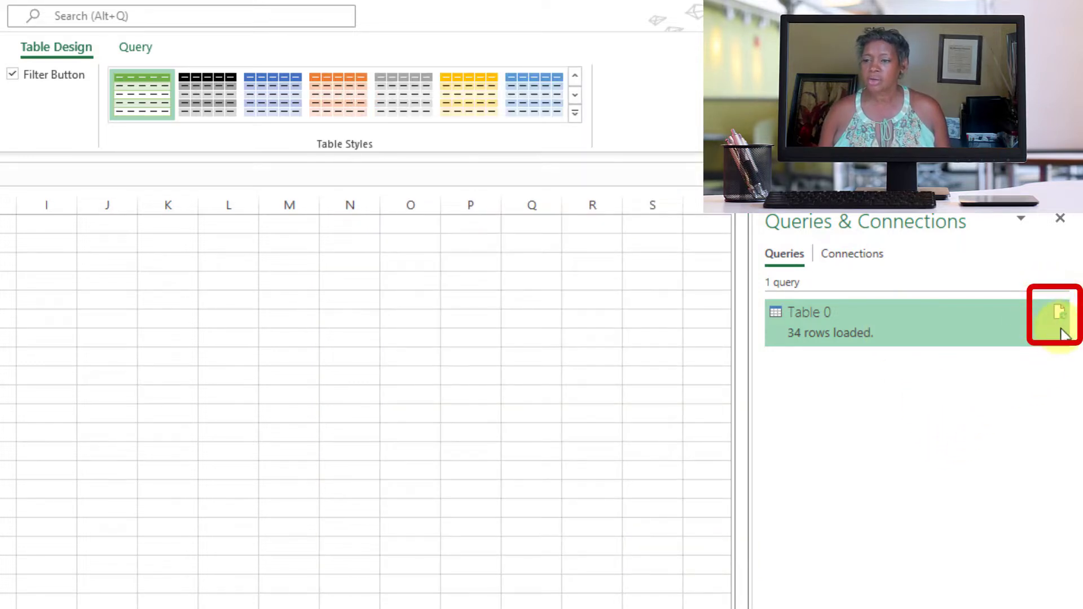
{"action": "mouse_move", "coordinate": [1073, 326]}
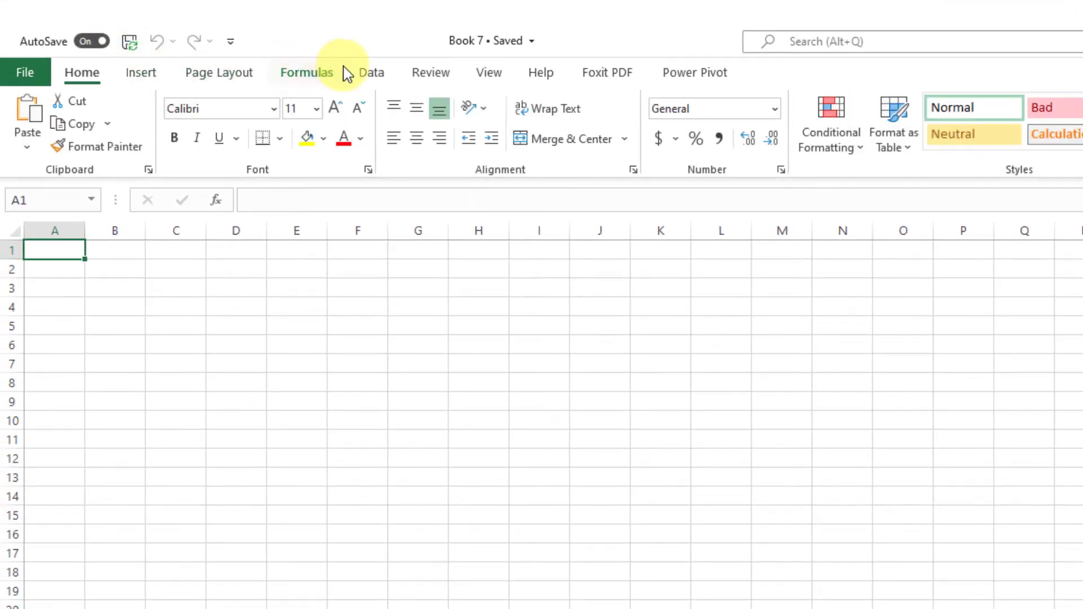
{"action": "left_click", "coordinate": [373, 73]}
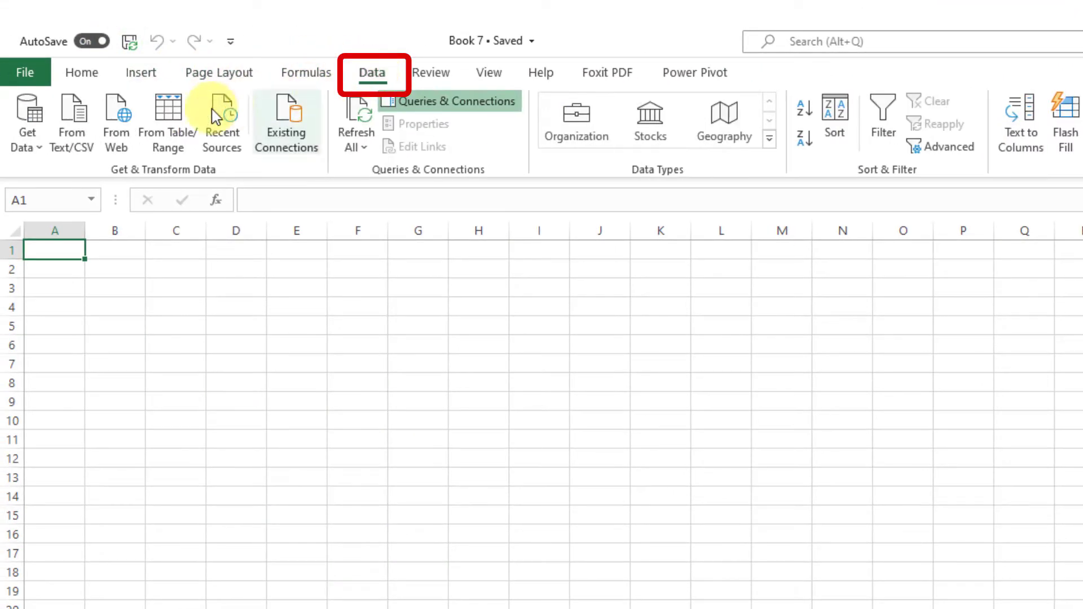
{"action": "left_click", "coordinate": [116, 156]}
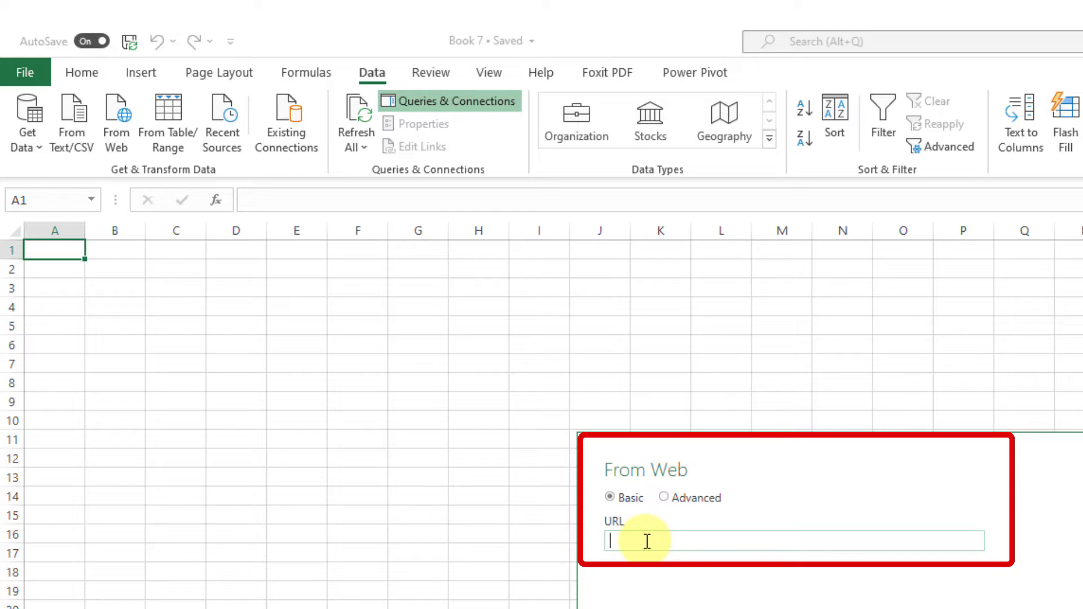
{"action": "type", "text": "https://traccreations4e.com/outlook-contact-fields/"}
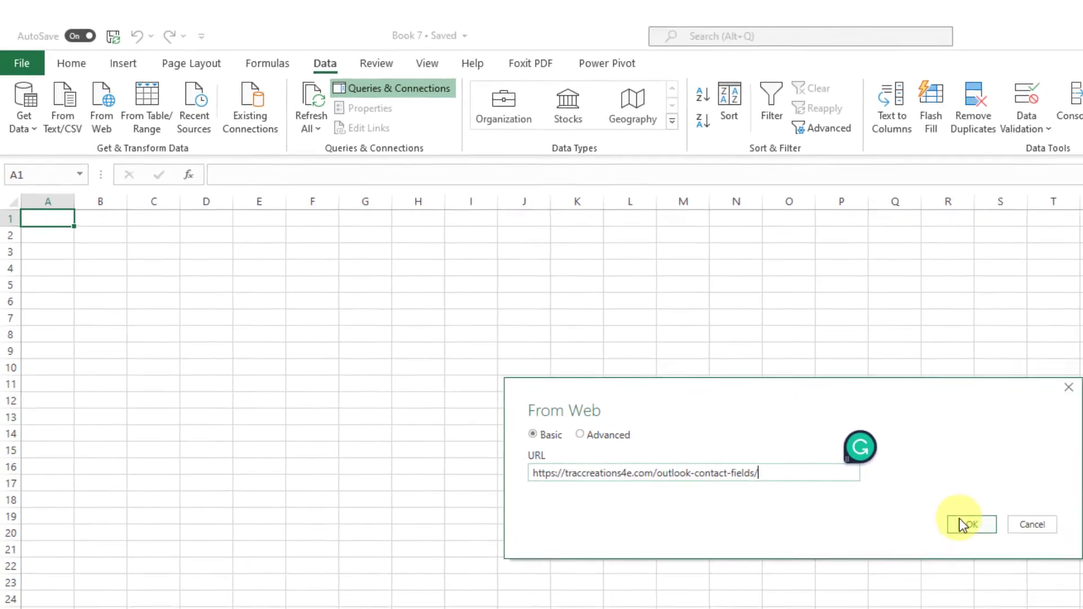
{"action": "left_click", "coordinate": [925, 505]}
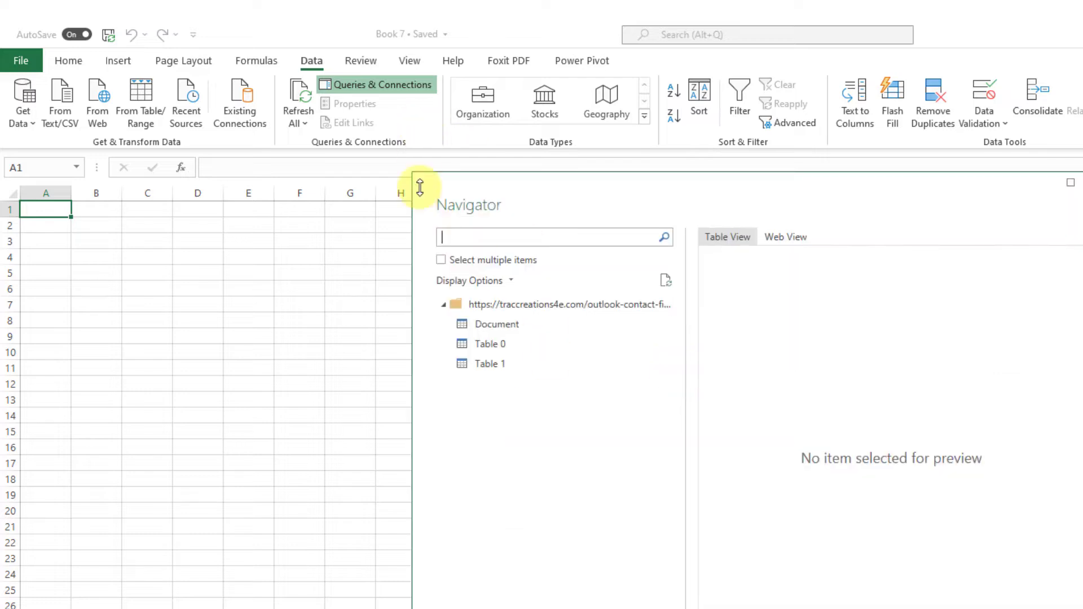
Step: Select both Table 0 and Table 1 for import and load them as tables on new worksheets, adding the data to the Data Model
{"action": "left_click", "coordinate": [441, 261]}
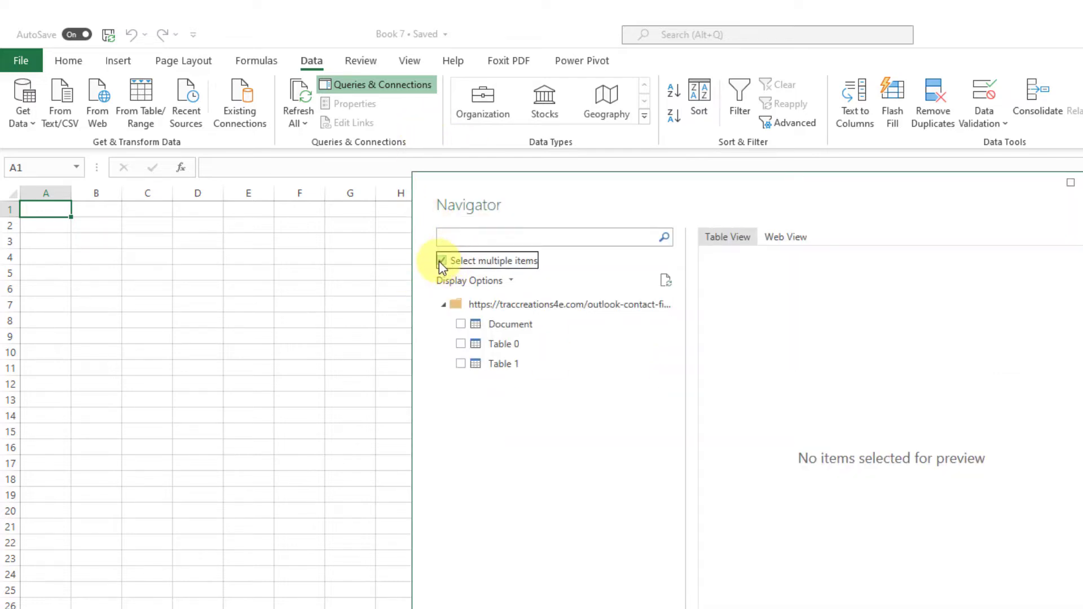
{"action": "left_click", "coordinate": [461, 345]}
{"action": "left_click", "coordinate": [459, 365]}
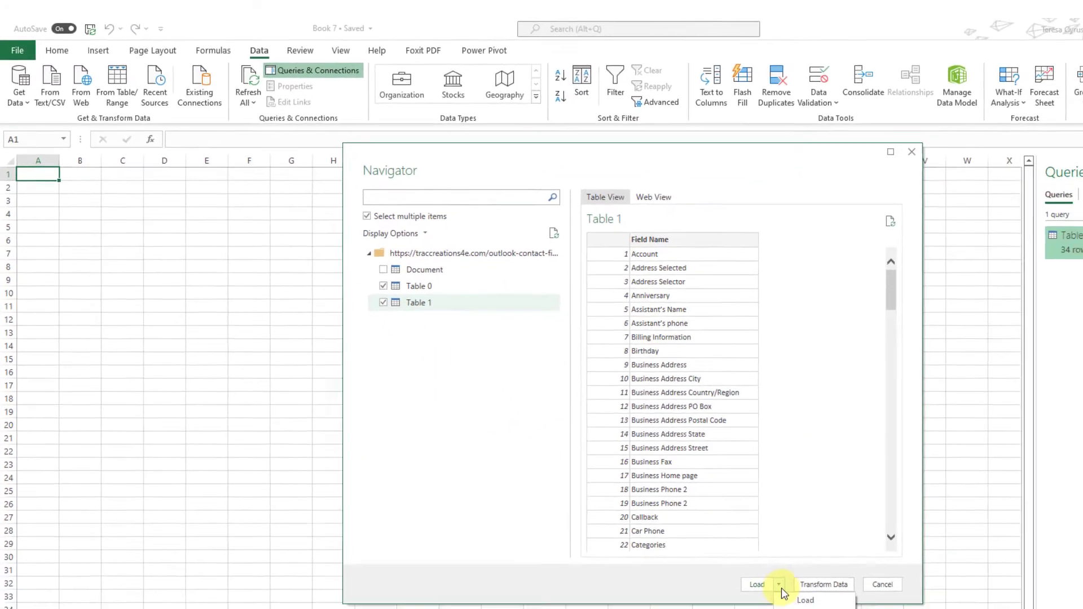
{"action": "left_click", "coordinate": [752, 565]}
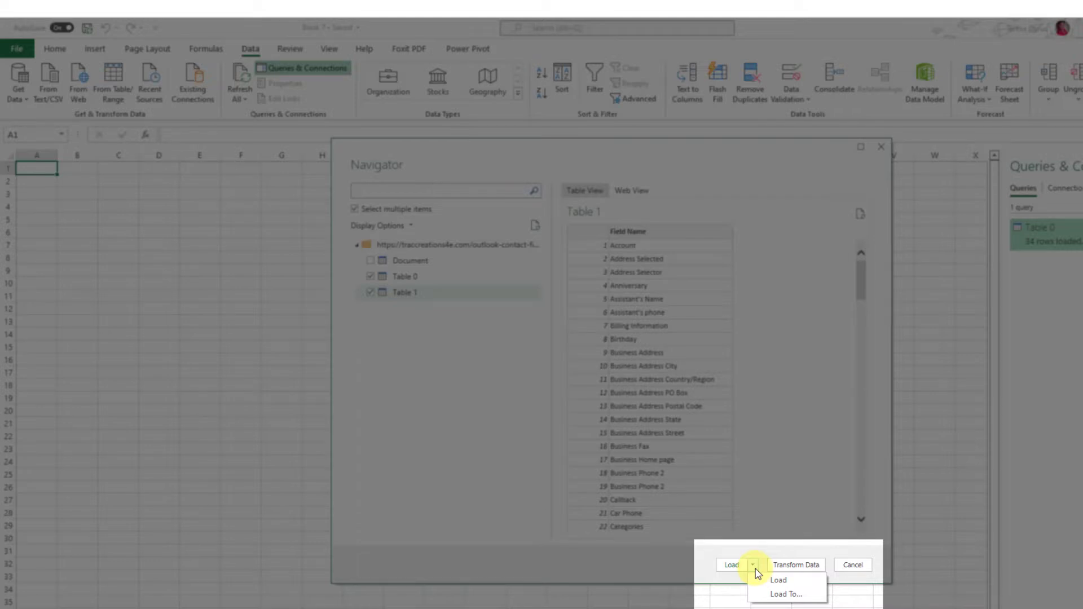
{"action": "left_click", "coordinate": [783, 594]}
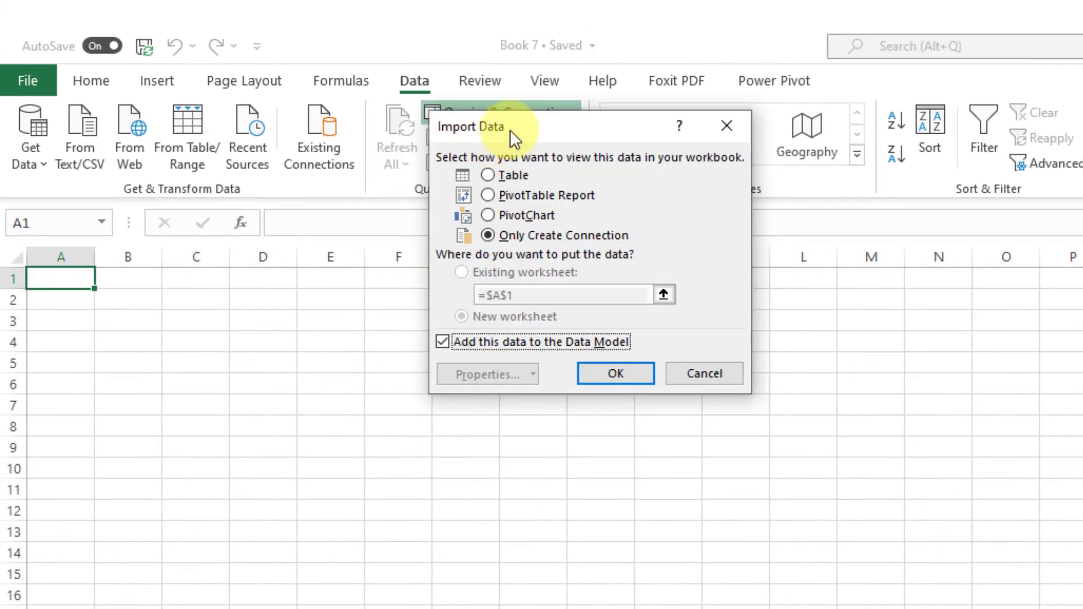
{"action": "left_click", "coordinate": [488, 178]}
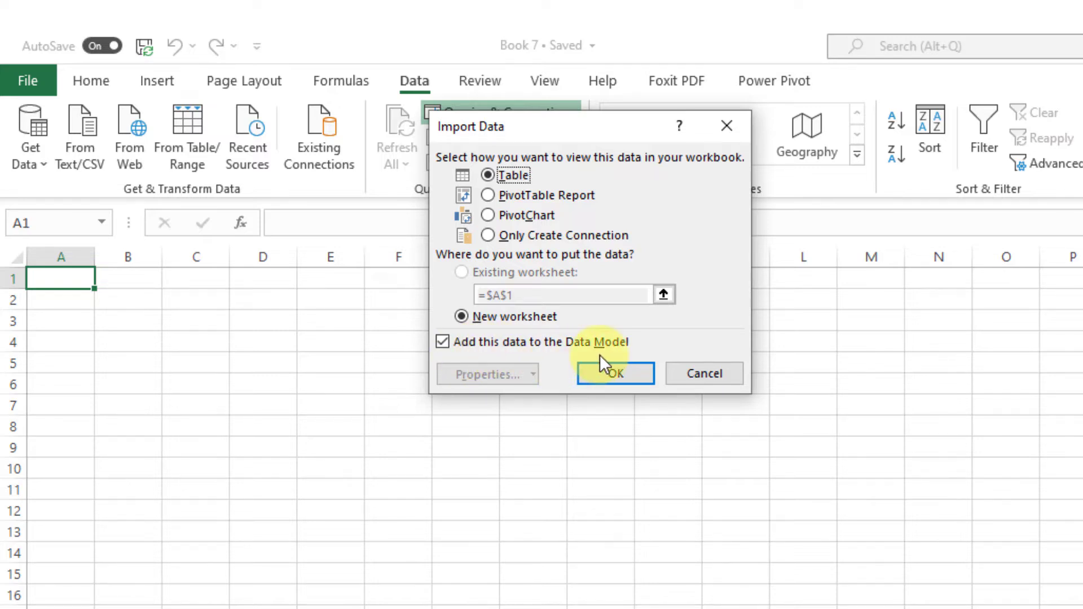
{"action": "left_click", "coordinate": [620, 376]}
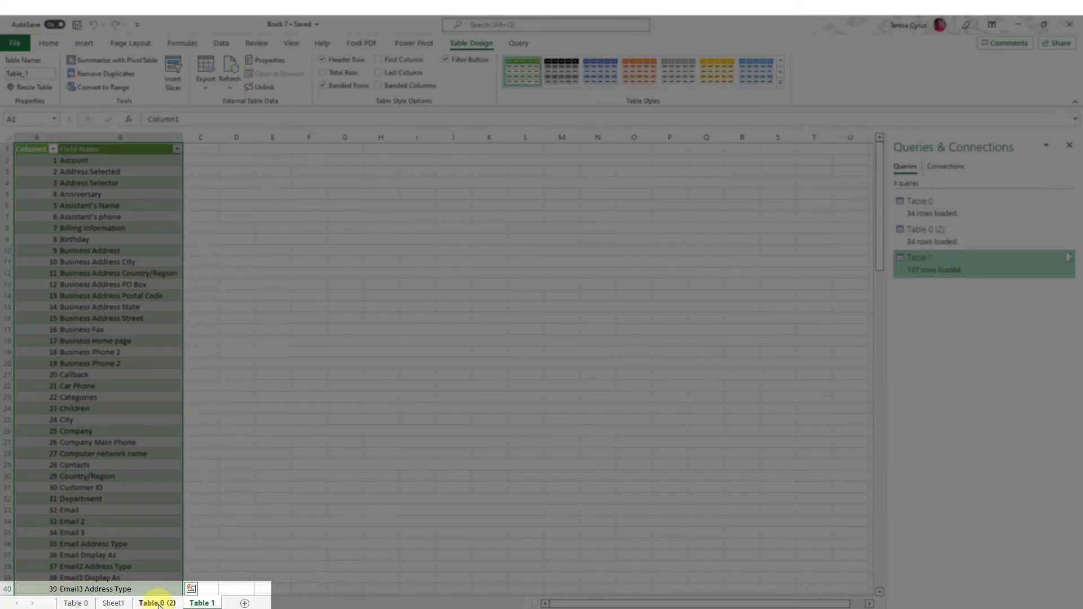
Step: Rename the Table 0 (2) worksheet as Online
{"action": "left_click", "coordinate": [159, 603]}
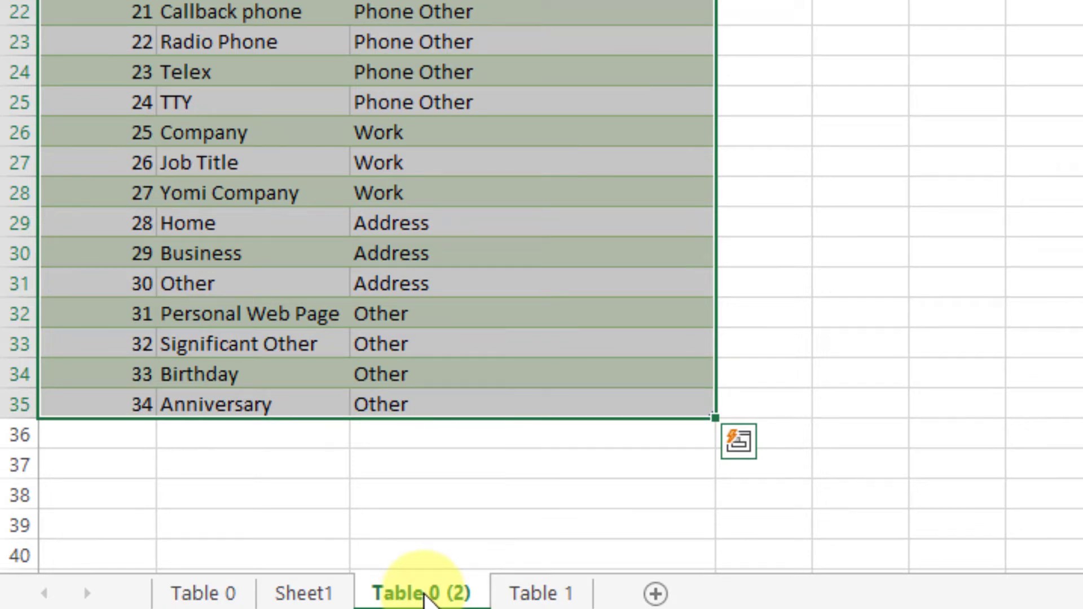
{"action": "right_click", "coordinate": [428, 596]}
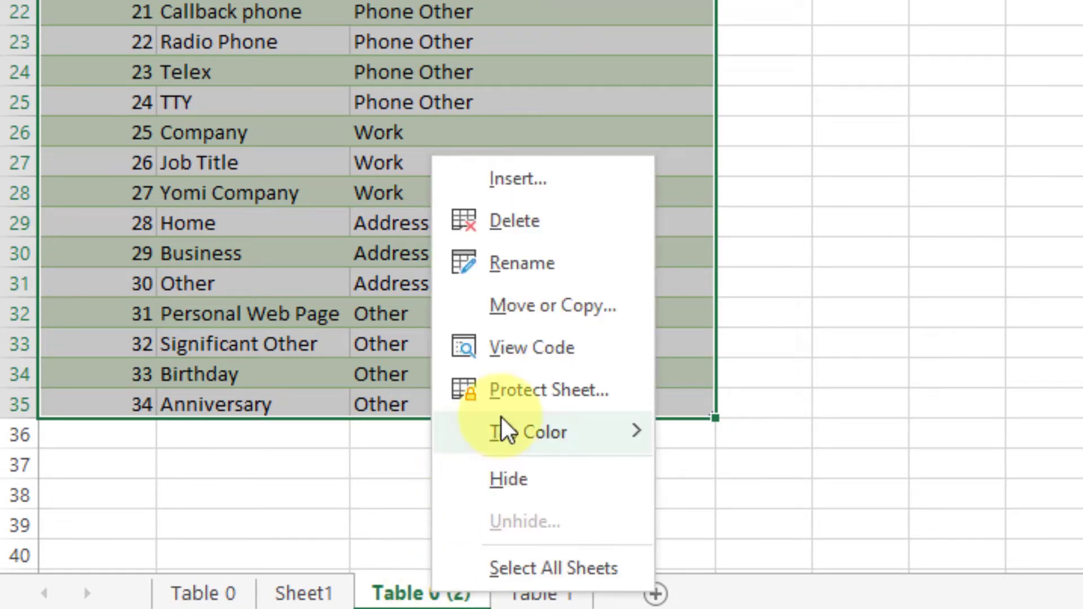
{"action": "left_click", "coordinate": [535, 262]}
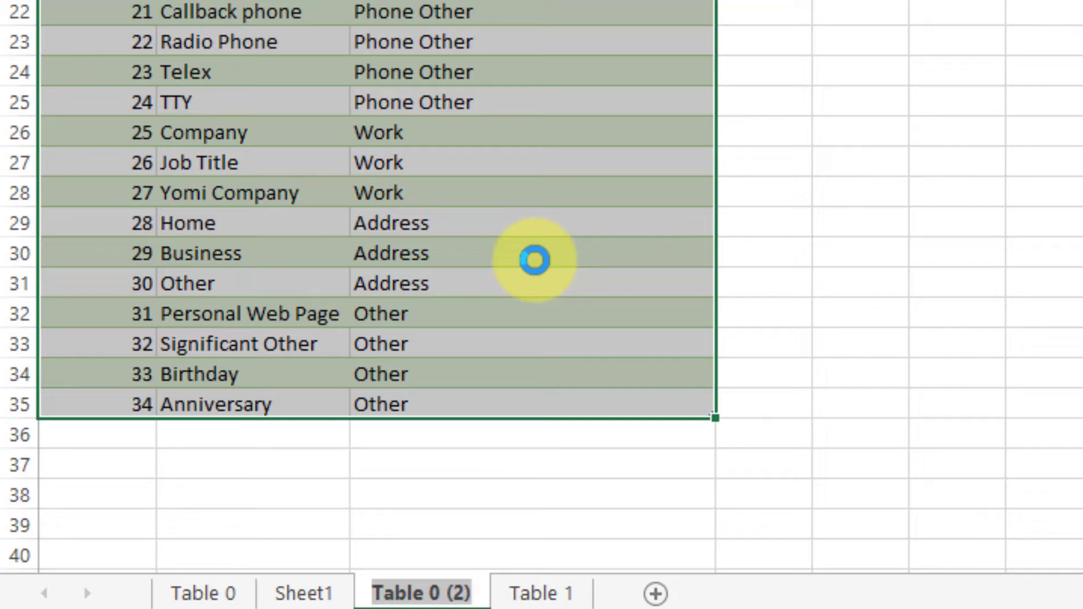
{"action": "type", "text": "O"}
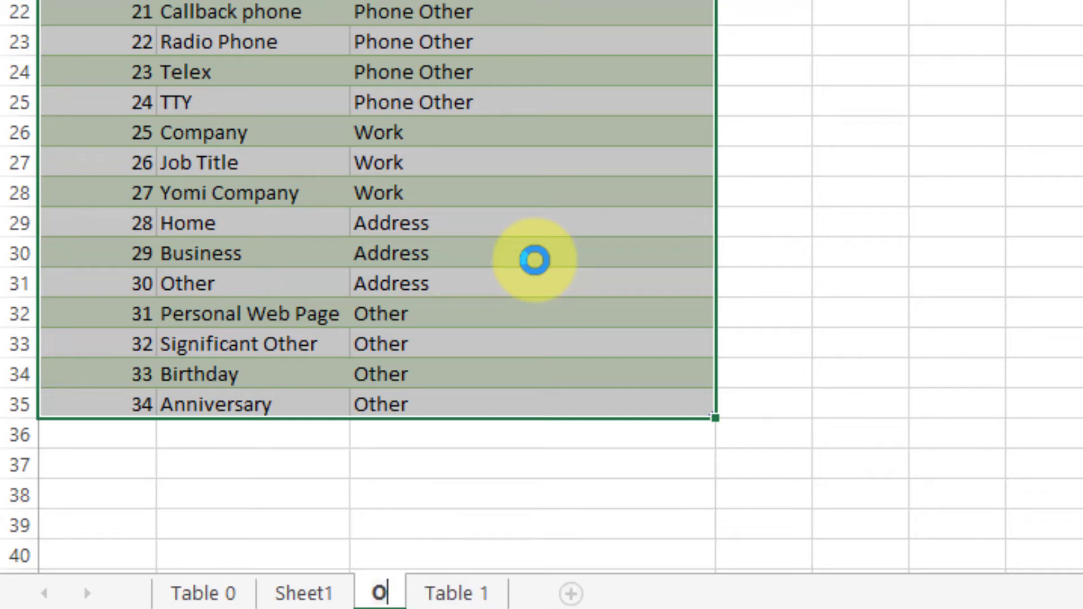
{"action": "type", "text": "nline"}
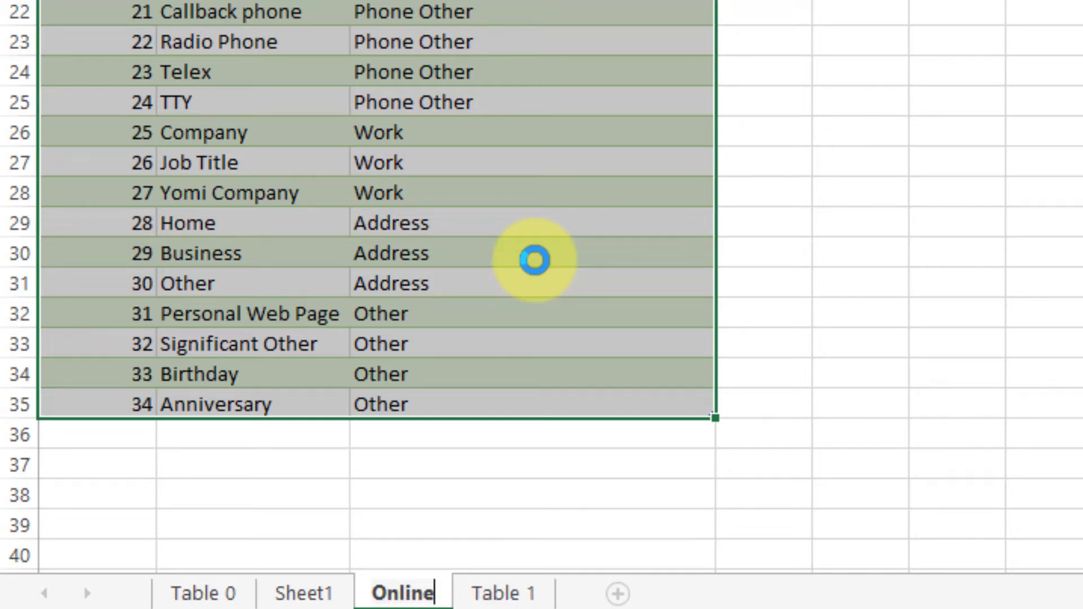
Step: Rename the Table 1 worksheet as Desktop and deselect the imported table
{"action": "left_click", "coordinate": [499, 594]}
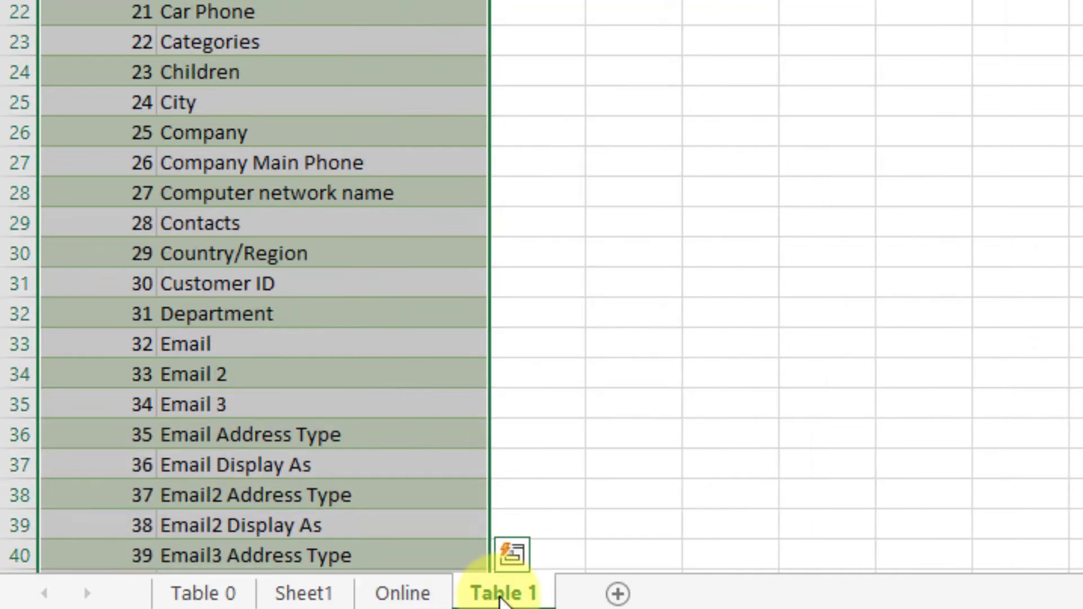
{"action": "right_click", "coordinate": [499, 596]}
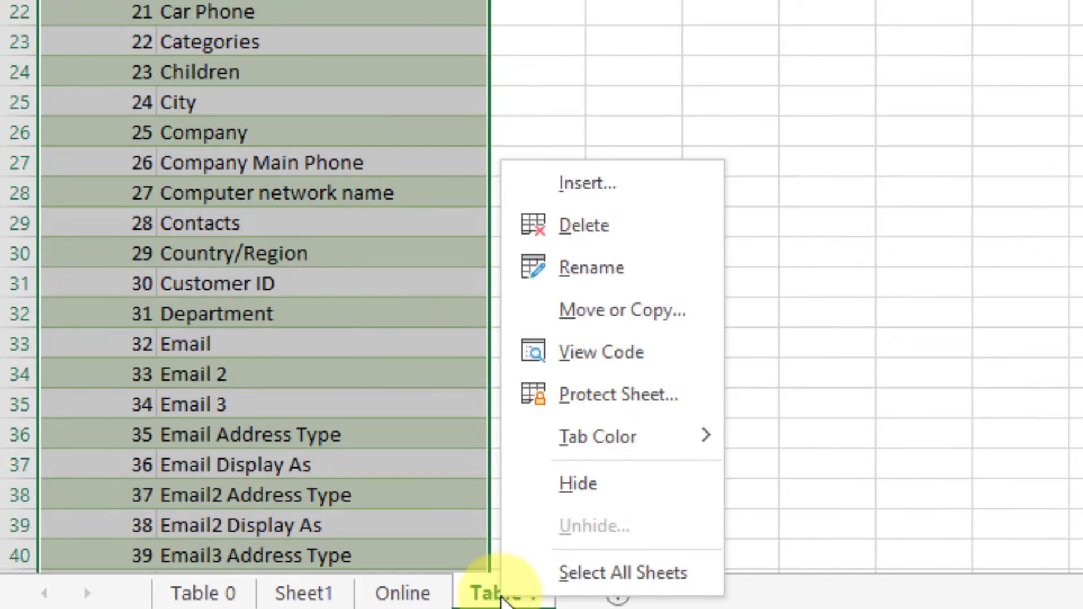
{"action": "left_click", "coordinate": [590, 265]}
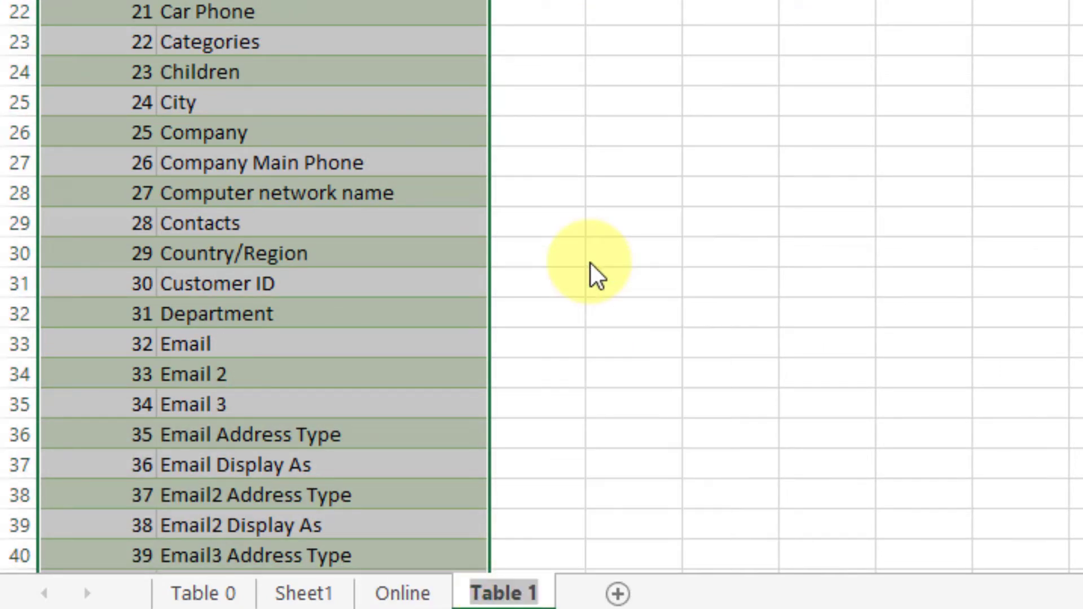
{"action": "type", "text": "Desktop"}
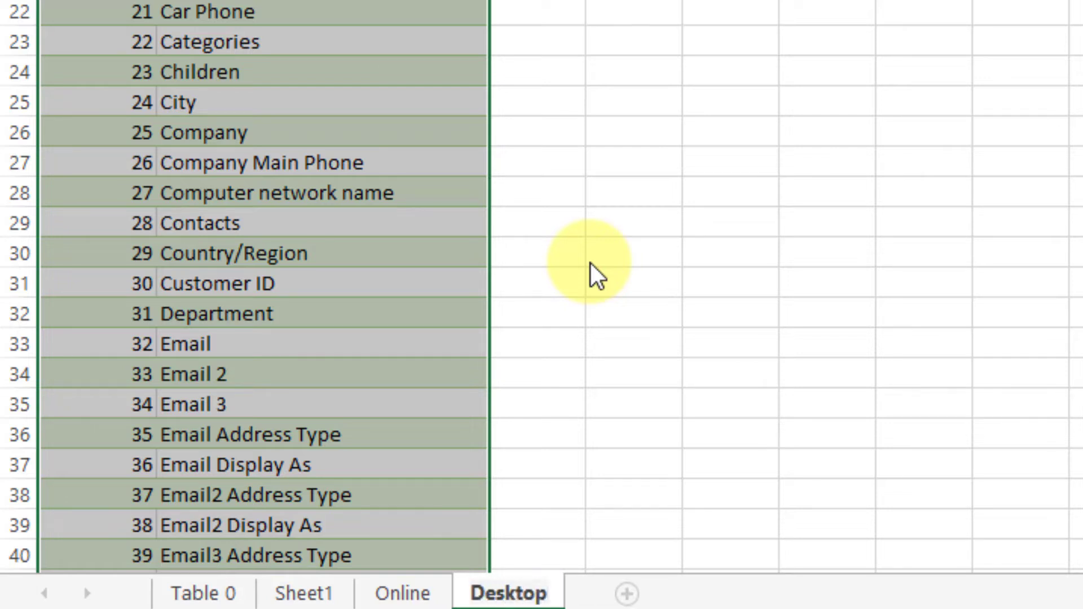
{"action": "key", "text": "Return"}
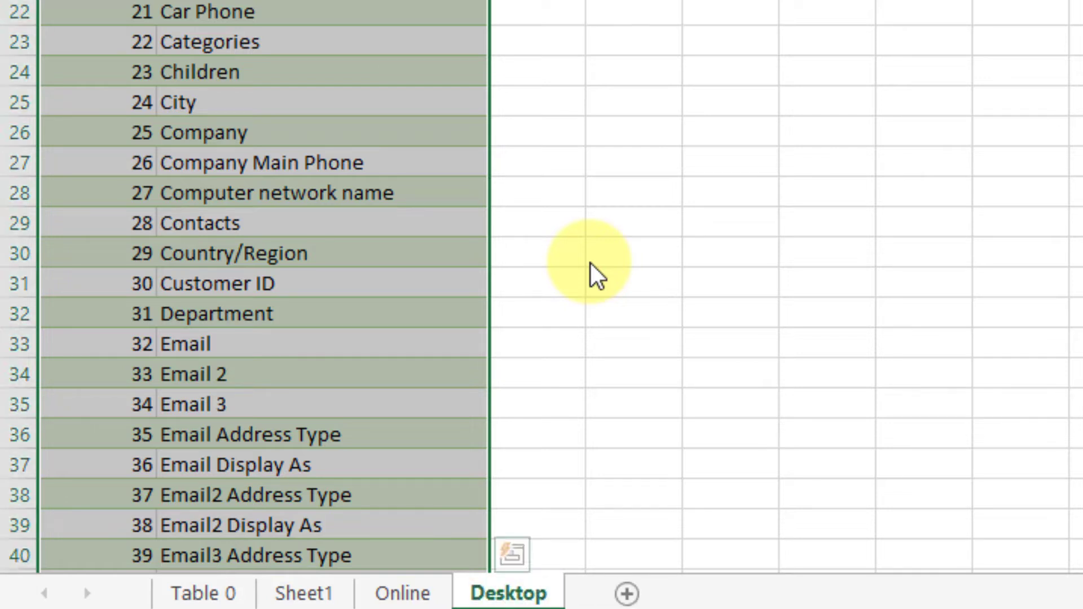
{"action": "left_click", "coordinate": [325, 101]}
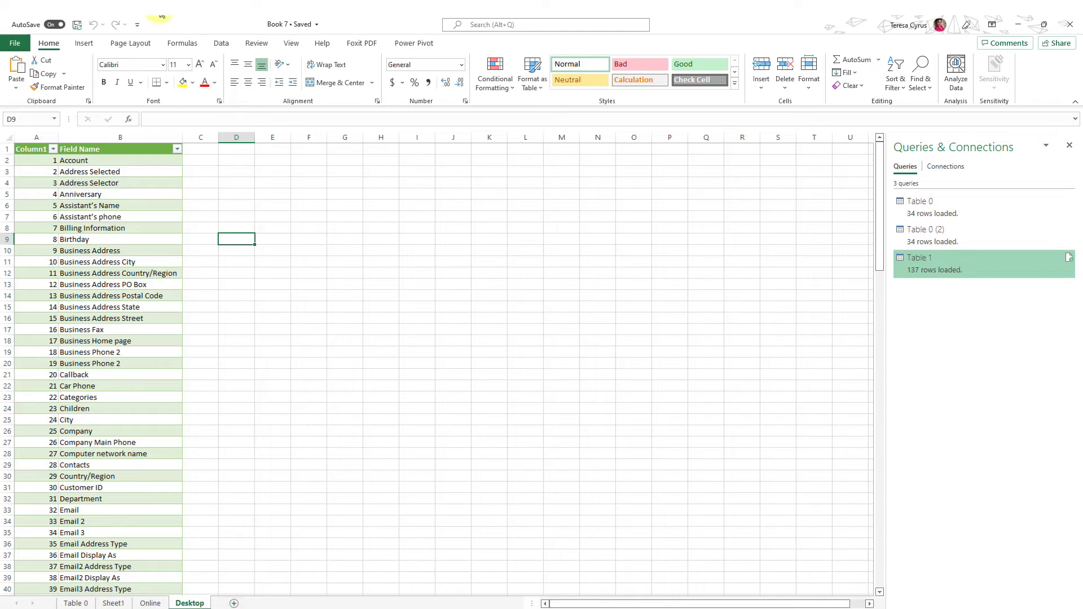
Step: Add a new worksheet and start a web import from it using the copied traccreations4e.com outlook-contact-fields URL
{"action": "left_click", "coordinate": [236, 605]}
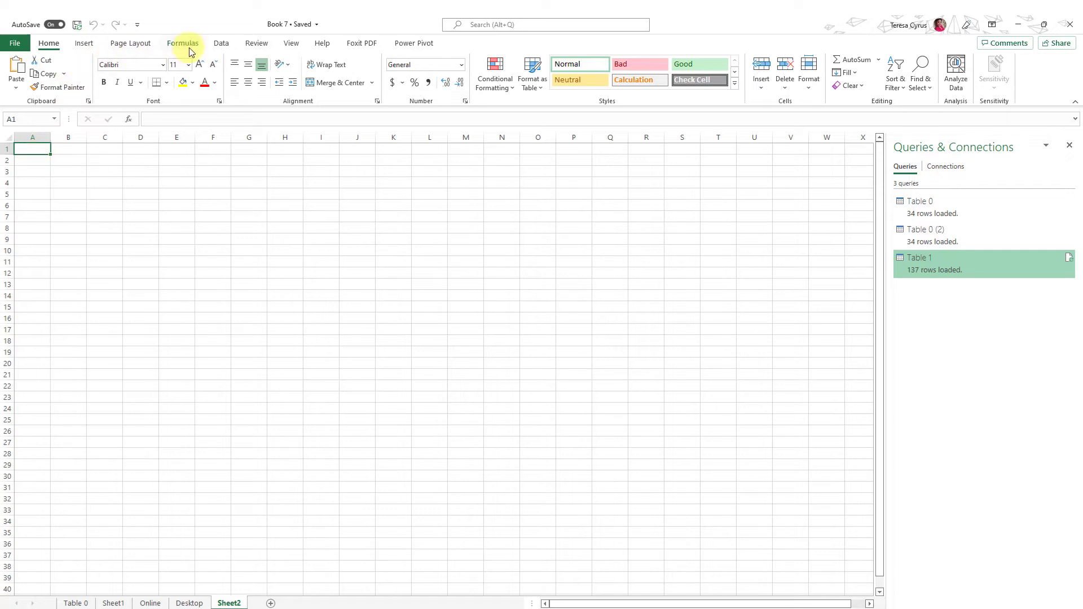
{"action": "left_click", "coordinate": [222, 45]}
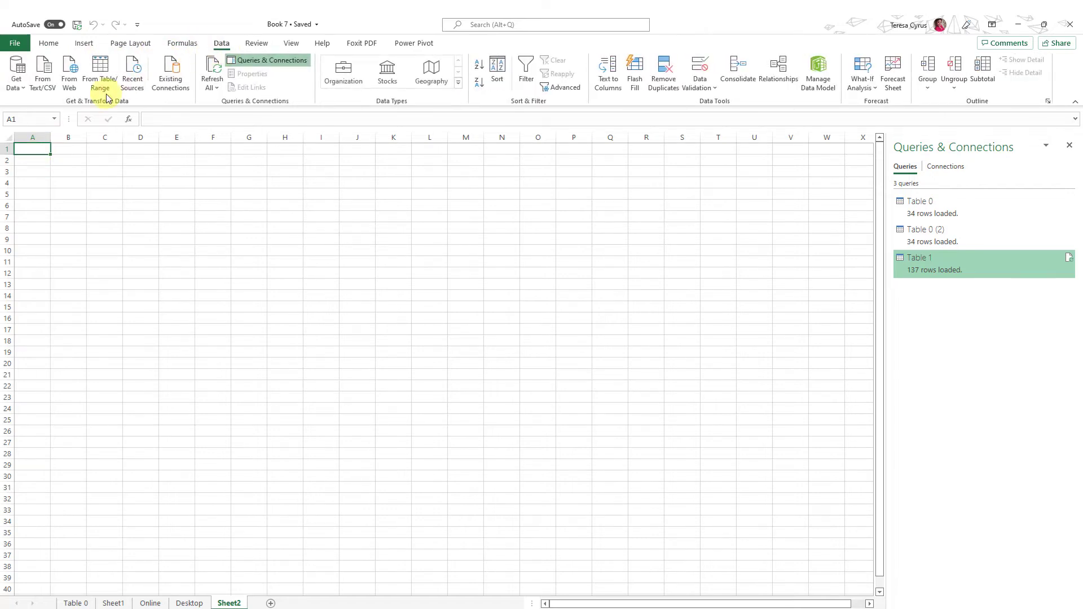
{"action": "left_click", "coordinate": [71, 86]}
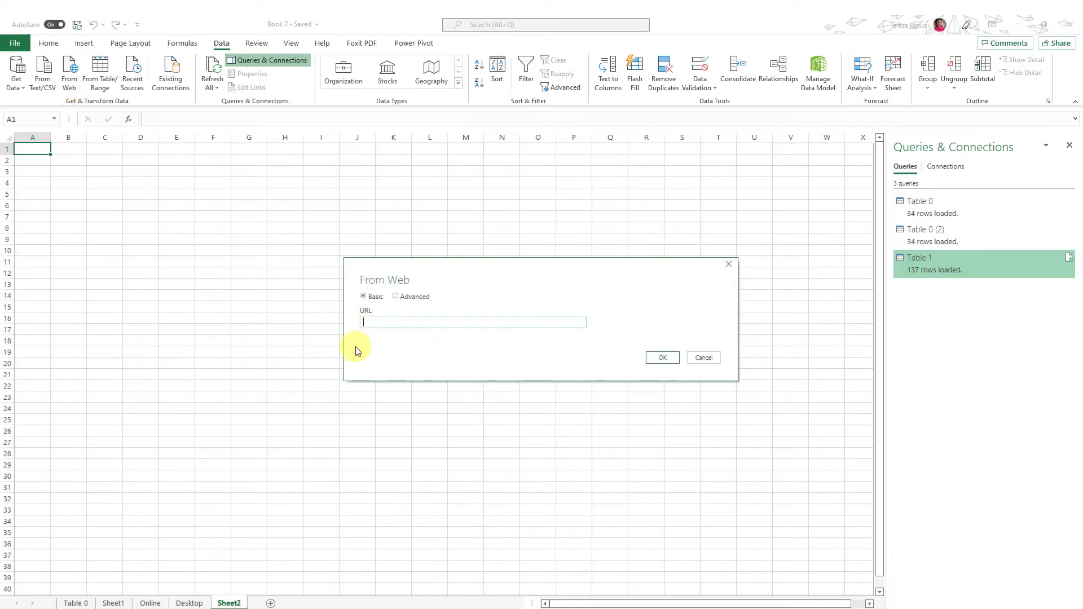
{"action": "key", "text": "ctrl+v"}
{"action": "key", "text": "Return"}
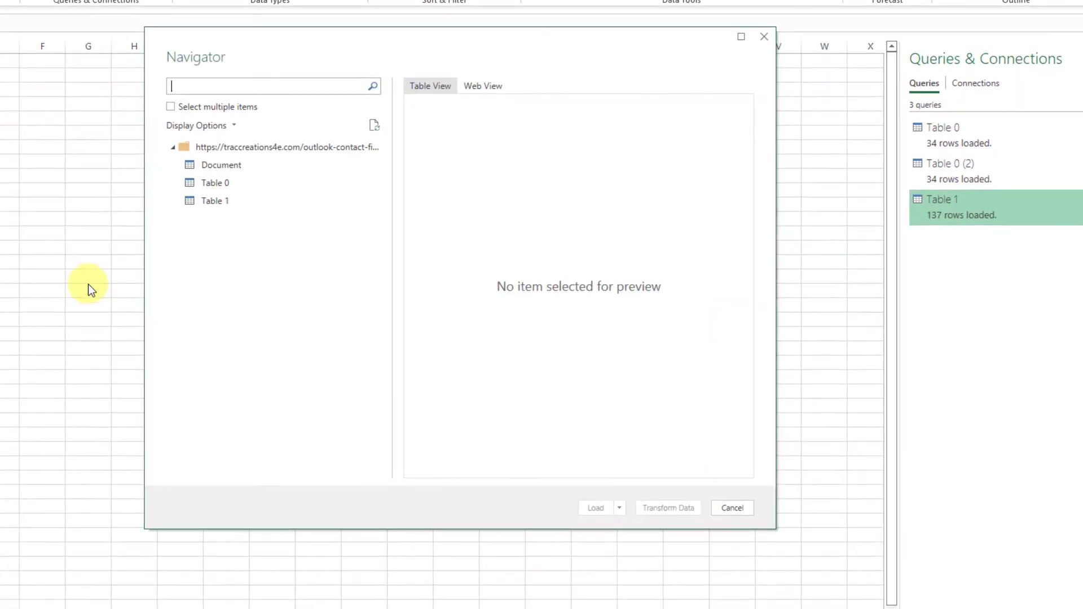
Step: Enable multiple selection, choose Table 0 and Table 1, and load them with the default Load option
{"action": "left_click", "coordinate": [170, 107]}
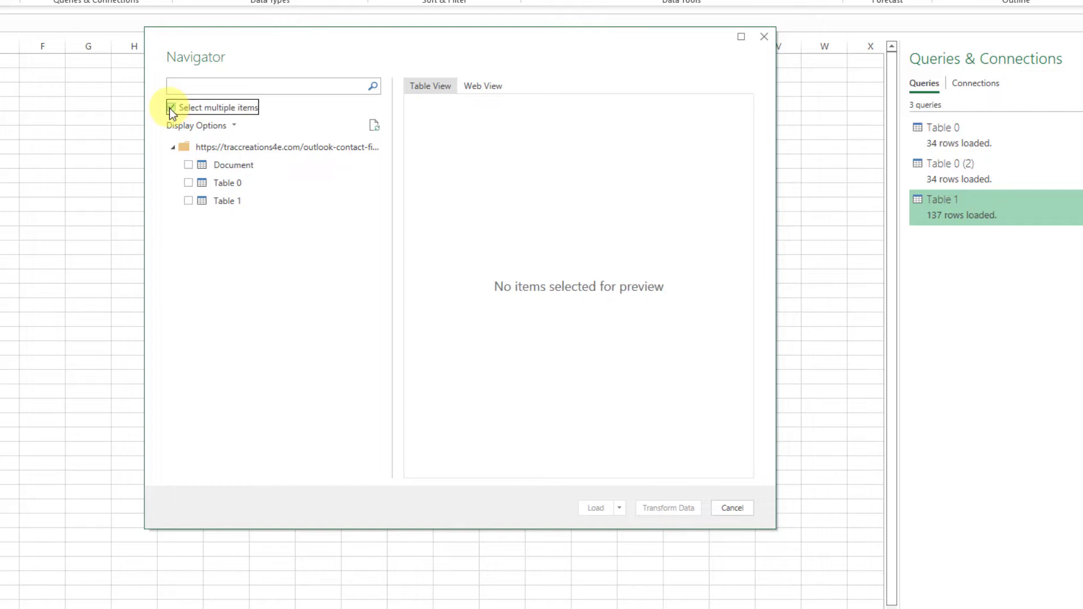
{"action": "left_click", "coordinate": [188, 182]}
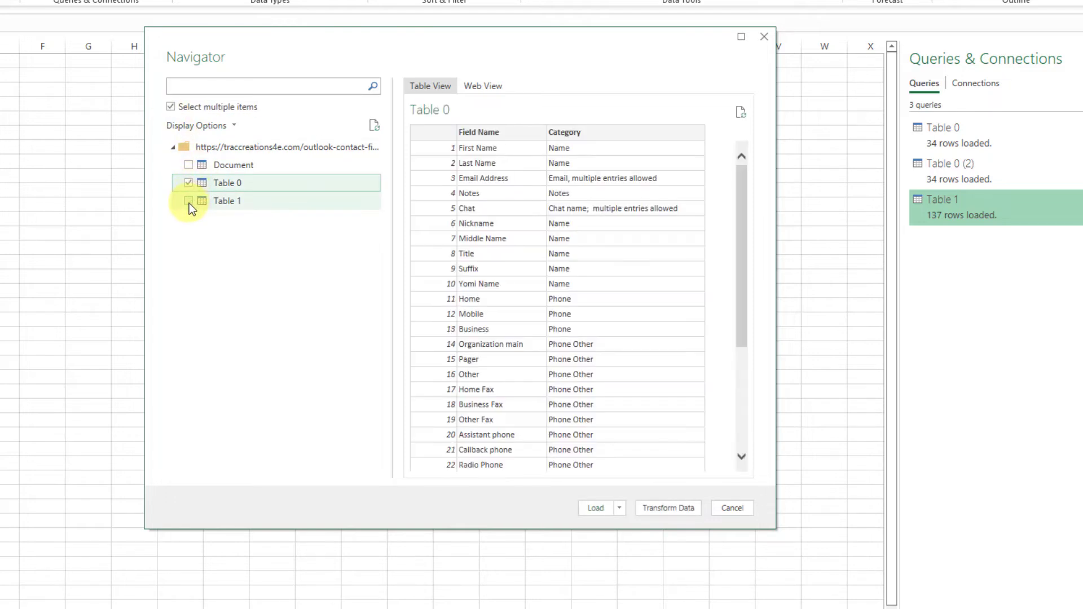
{"action": "left_click", "coordinate": [189, 201]}
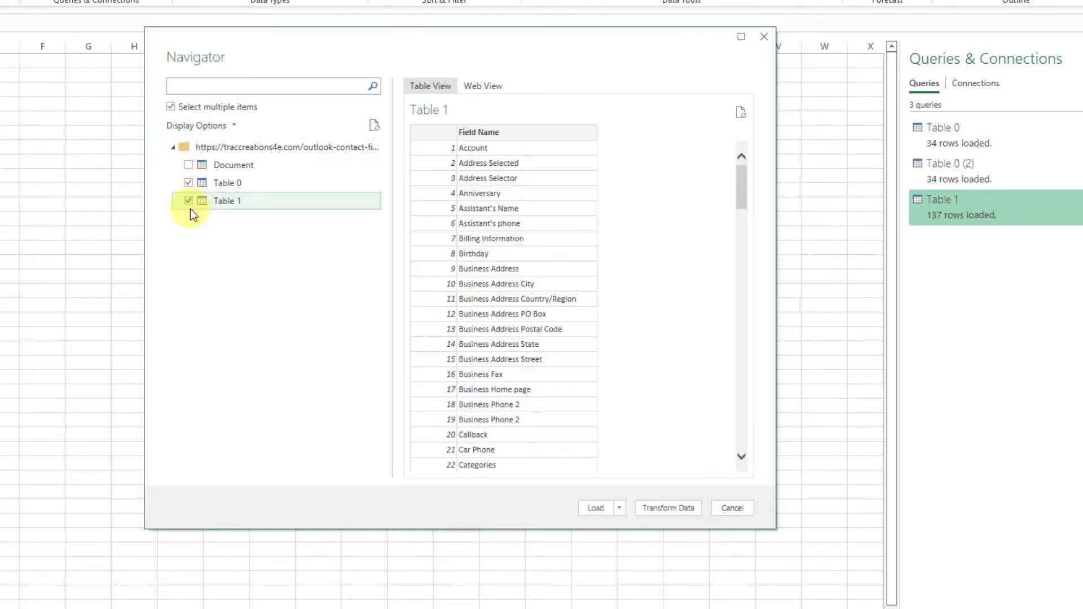
{"action": "left_click", "coordinate": [618, 509]}
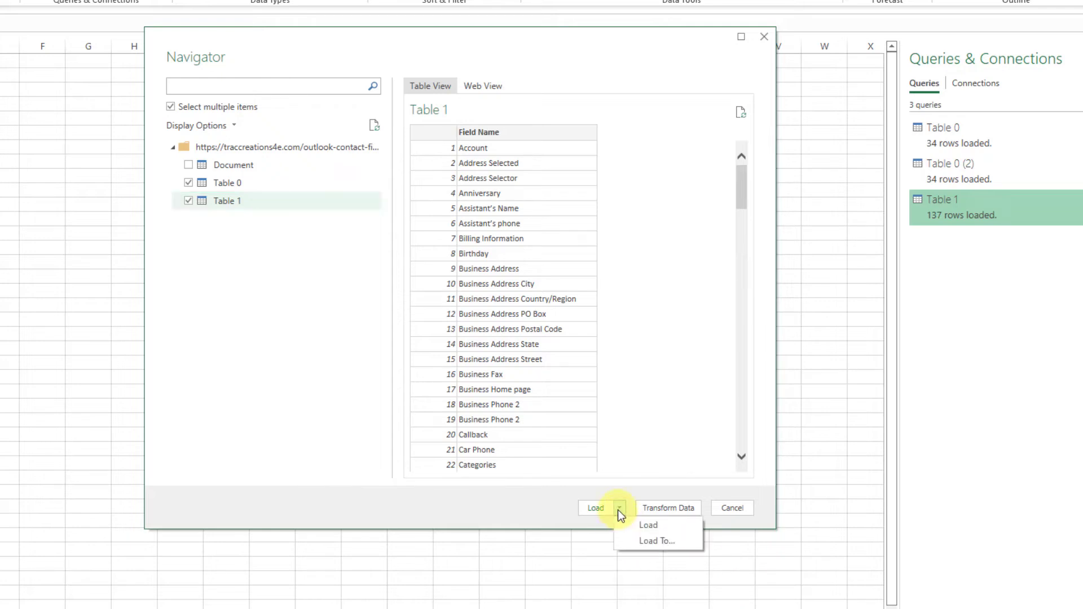
{"action": "left_click", "coordinate": [645, 530]}
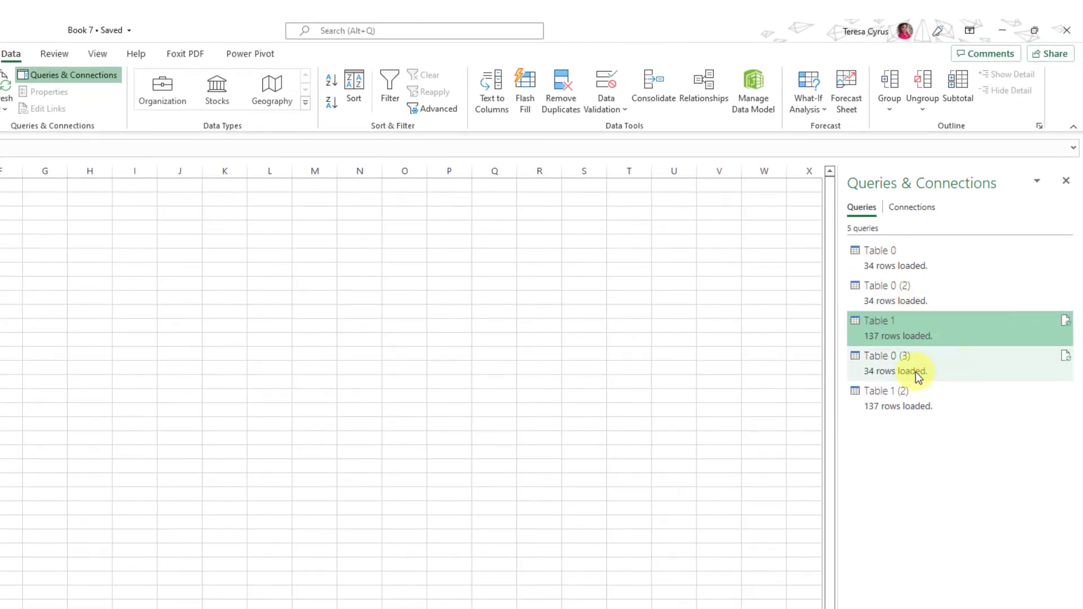
Step: Load the Table 0 (3) query as a table into the existing worksheet Sheet2, starting at cell A2
{"action": "right_click", "coordinate": [921, 367]}
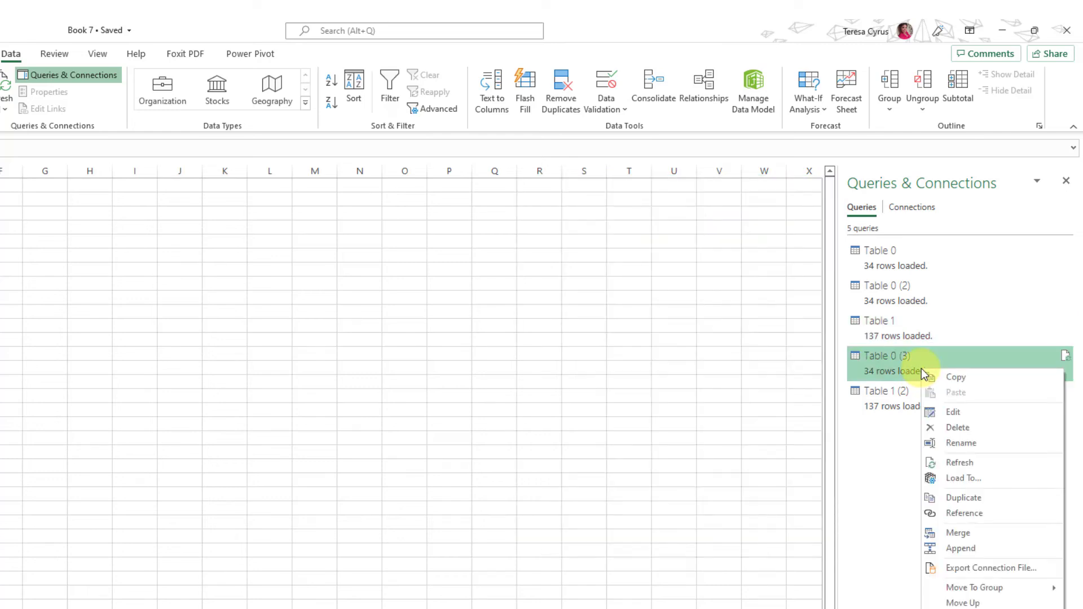
{"action": "left_click", "coordinate": [994, 484]}
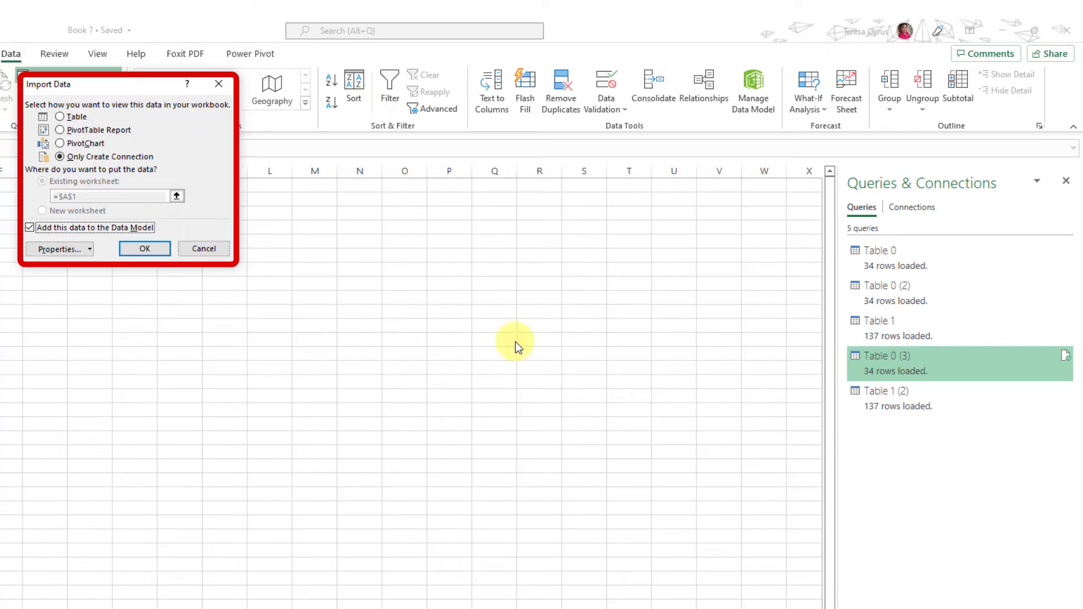
{"action": "left_click", "coordinate": [62, 116]}
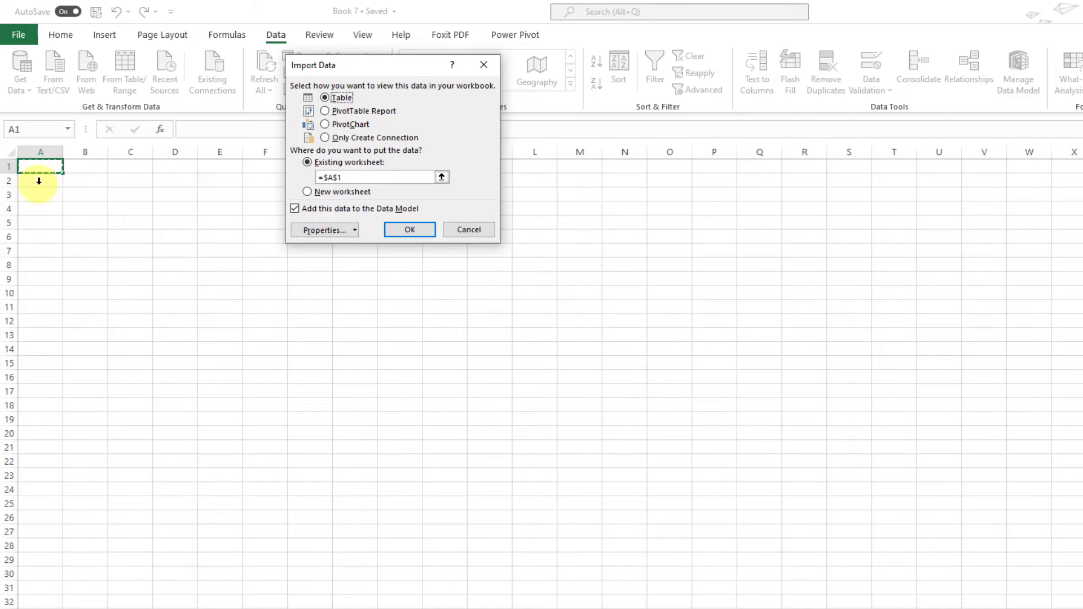
{"action": "left_click", "coordinate": [39, 180]}
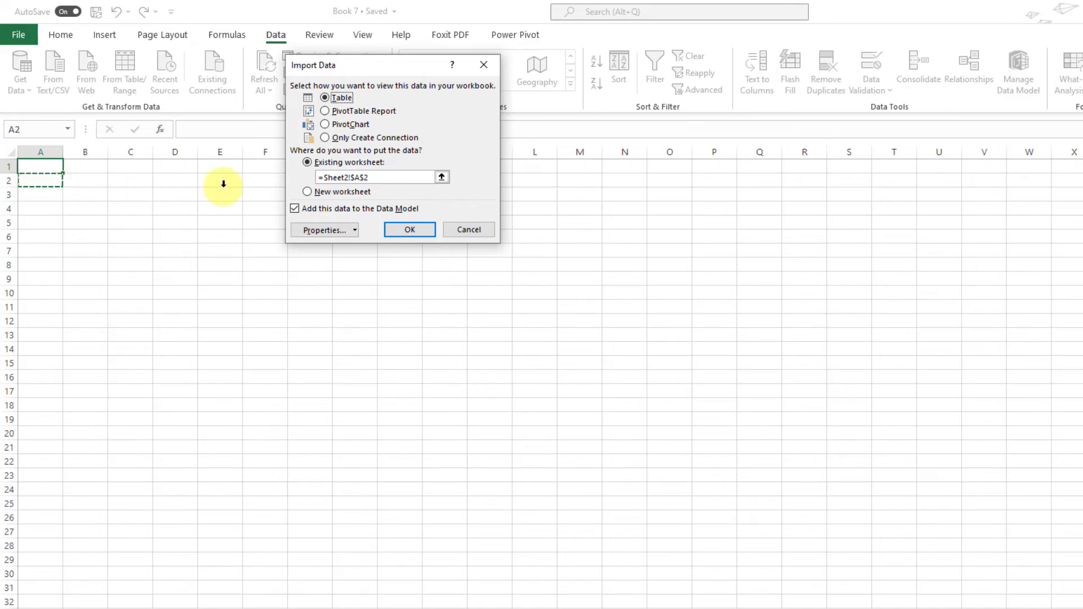
{"action": "left_click", "coordinate": [415, 231]}
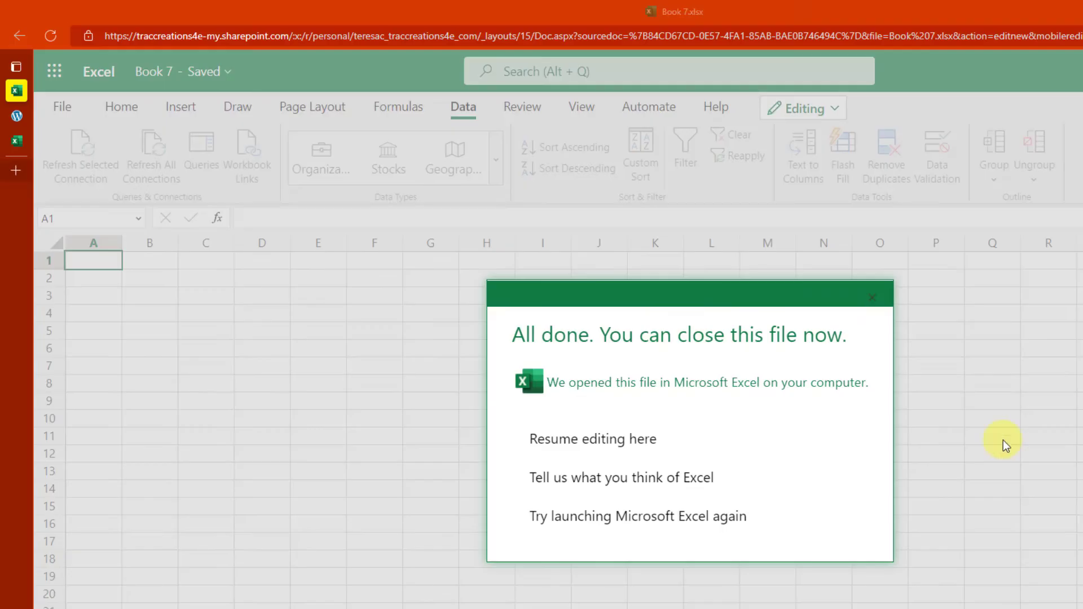
Step: Switch to Excel for the web, resume editing Book 7, and review the imported data on the Online and Sheet2 worksheets
{"action": "left_click", "coordinate": [616, 441]}
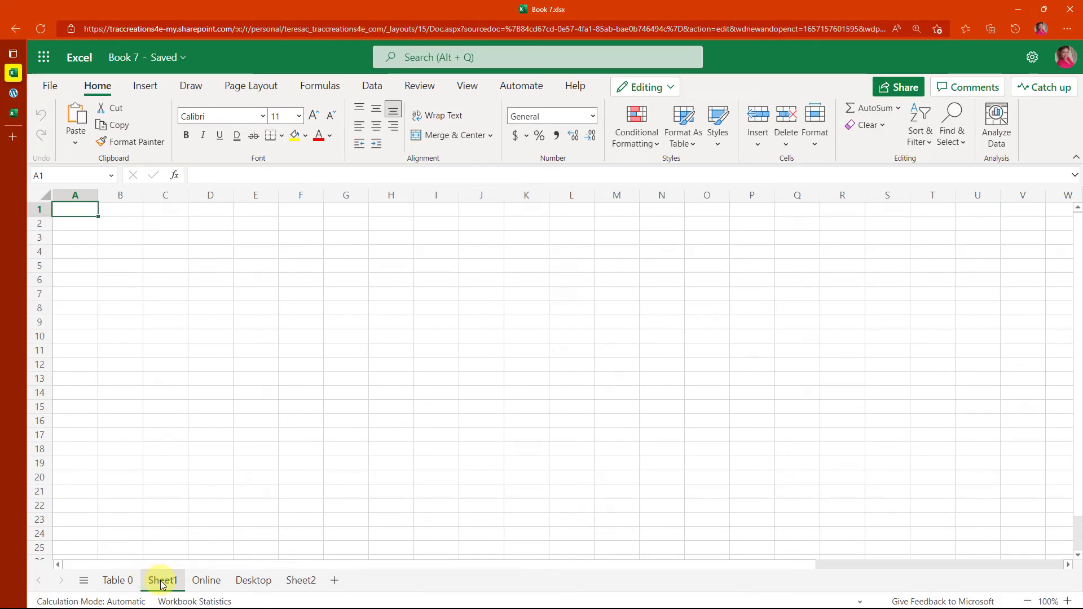
{"action": "left_click", "coordinate": [206, 582]}
{"action": "left_click", "coordinate": [300, 585]}
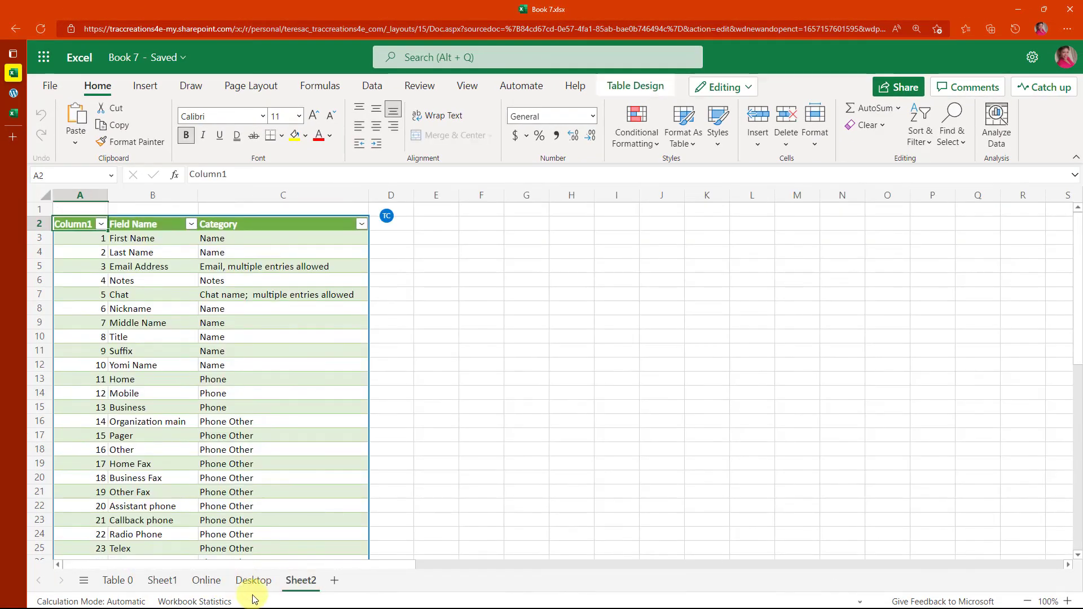
{"action": "left_click", "coordinate": [169, 584]}
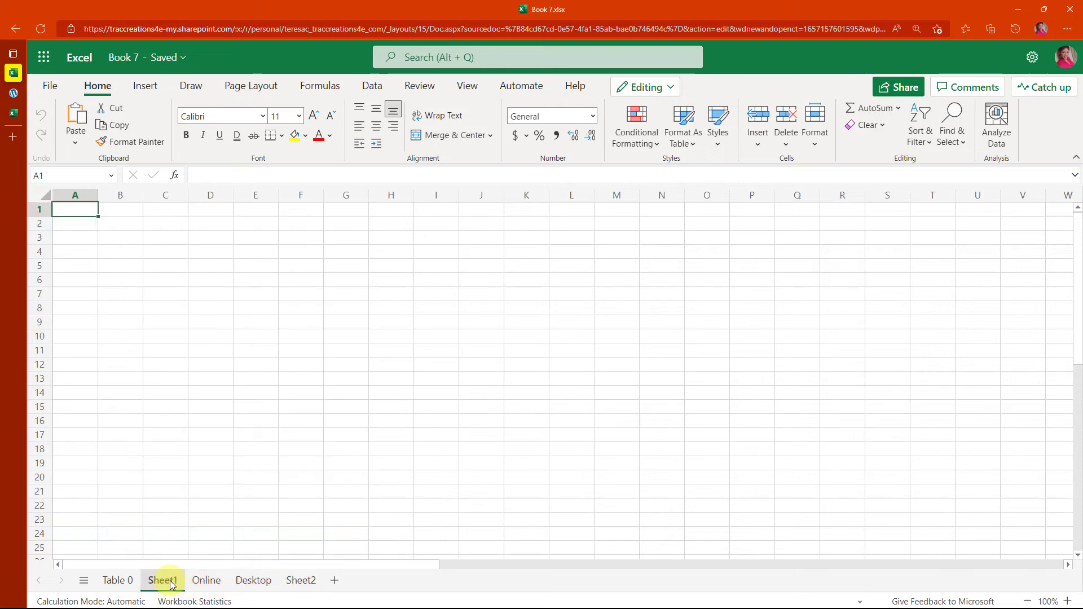
{"action": "left_click", "coordinate": [204, 584]}
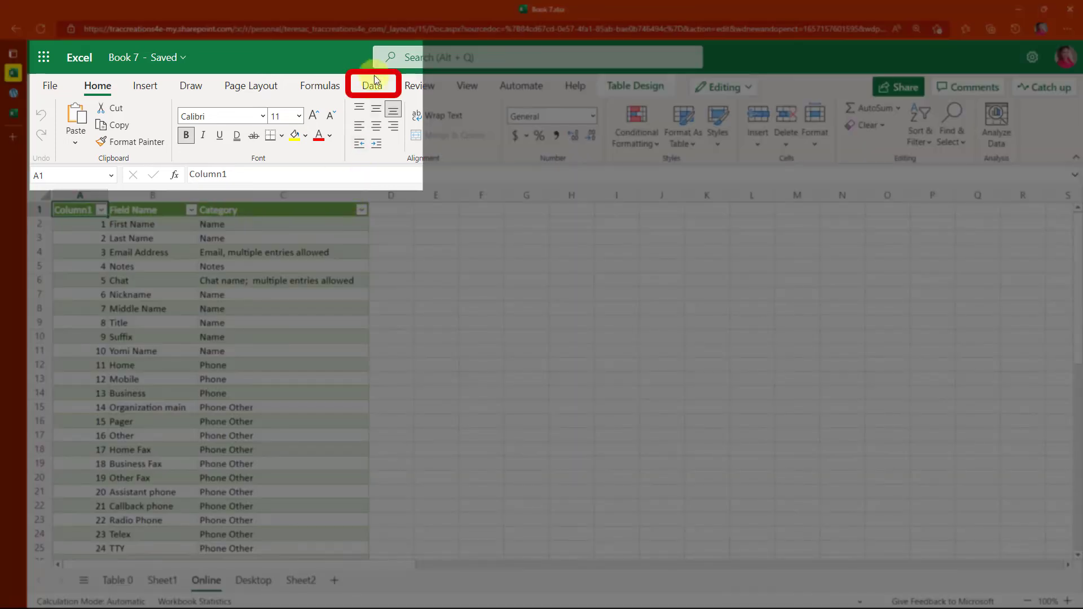
Step: Show the list of workbook queries and try to refresh all data connections with a cell of the Online table selected
{"action": "left_click", "coordinate": [373, 86]}
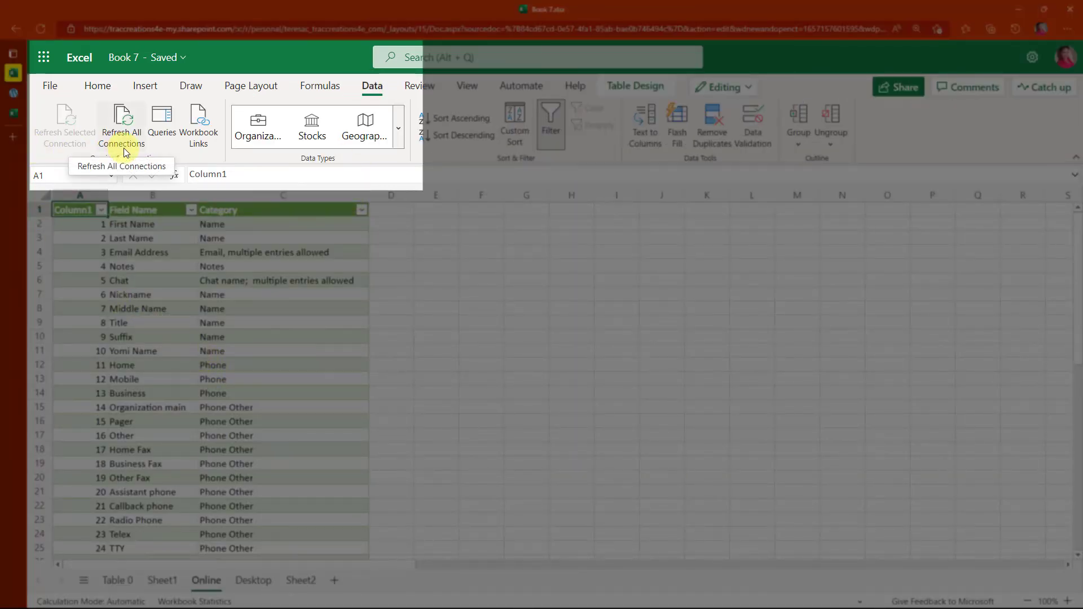
{"action": "left_click", "coordinate": [162, 119]}
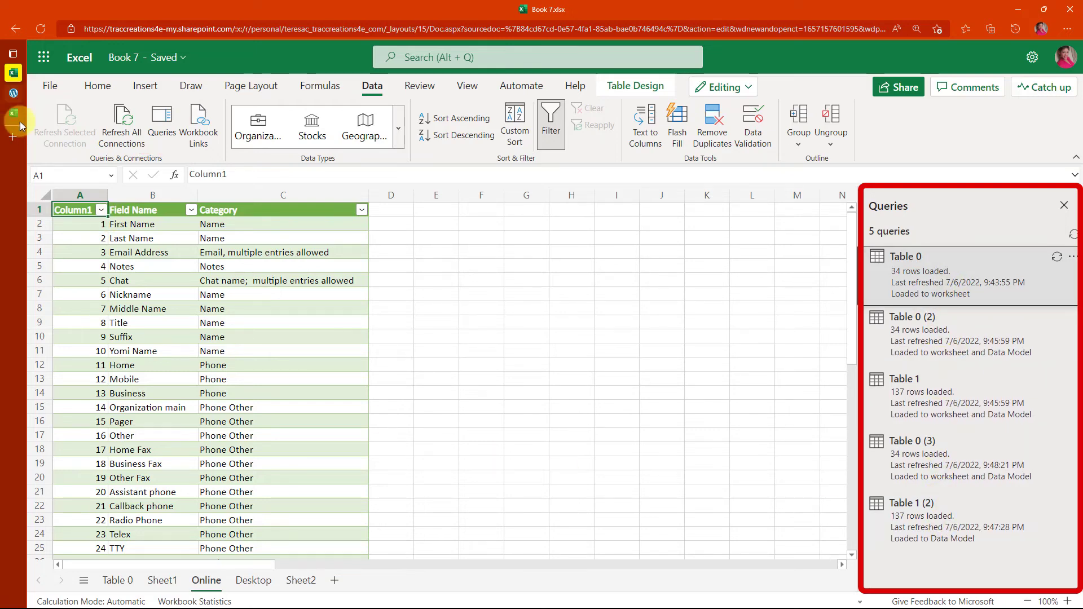
{"action": "left_click", "coordinate": [152, 313]}
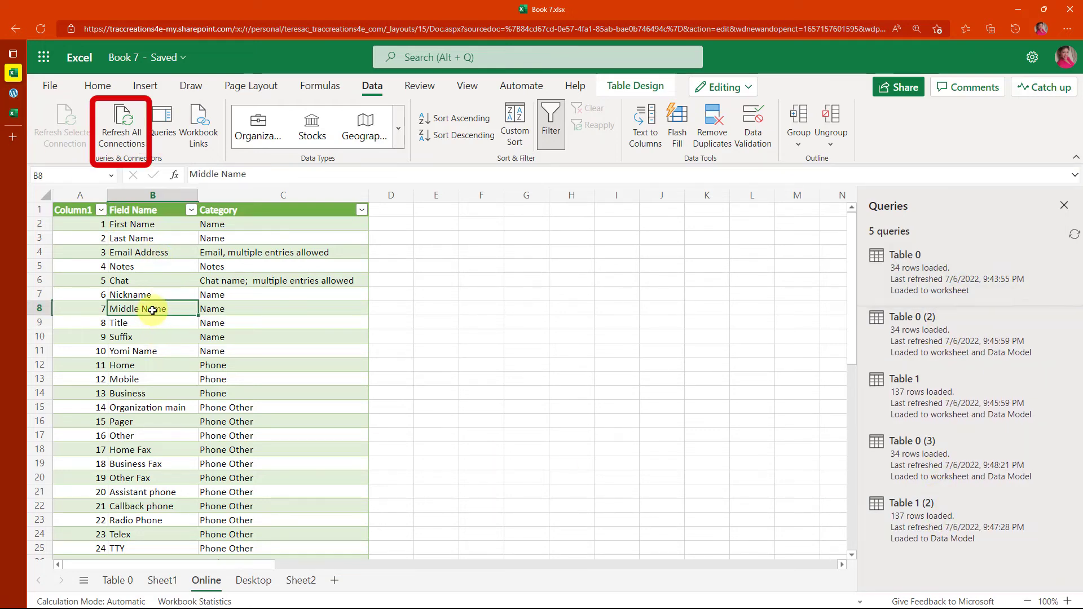
{"action": "left_click", "coordinate": [125, 139]}
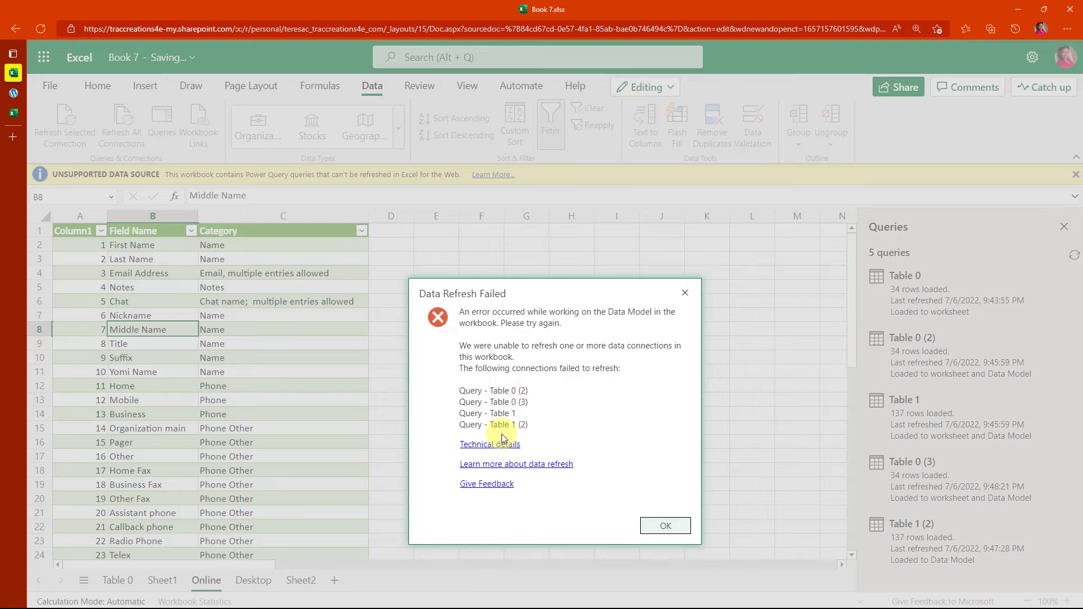
{"action": "left_click", "coordinate": [674, 527]}
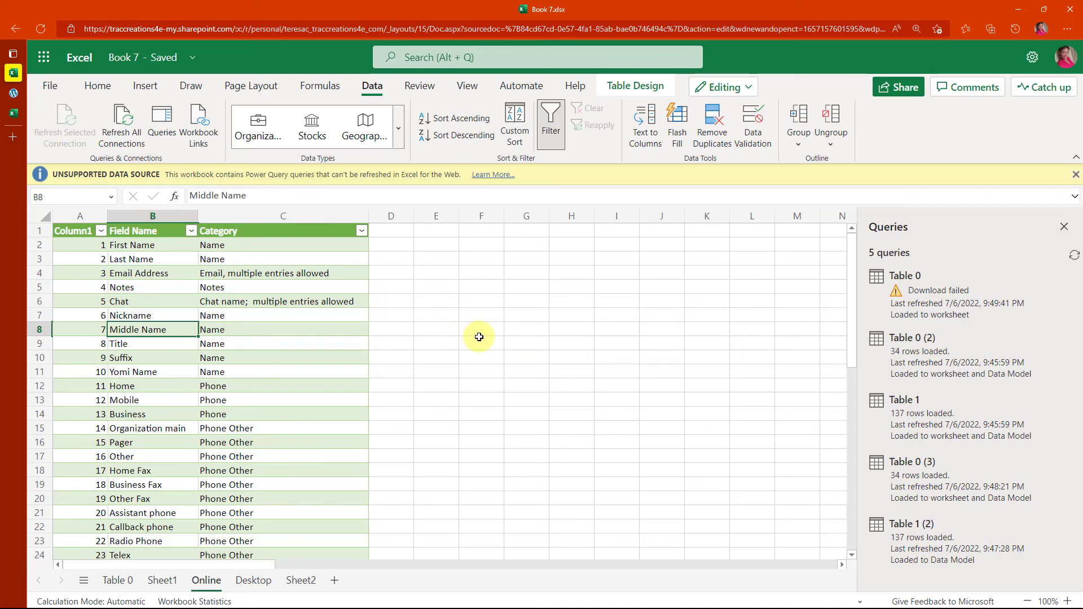
Step: Switch to the google formulas workbook and review its MS Formulas and Google Formulas worksheets, returning to the Links worksheet
{"action": "left_click", "coordinate": [18, 120]}
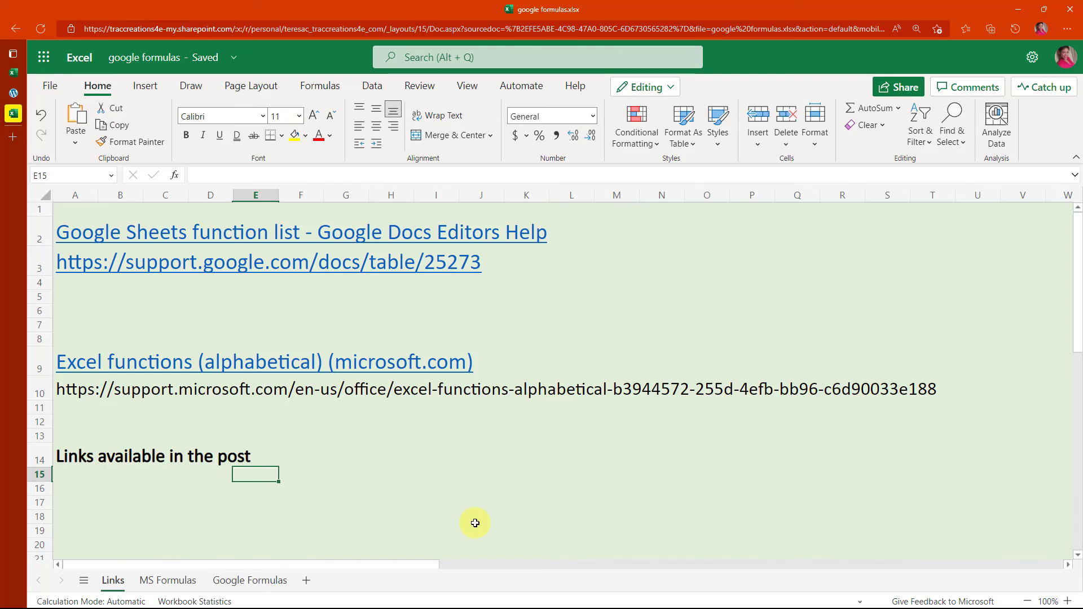
{"action": "left_click", "coordinate": [172, 582]}
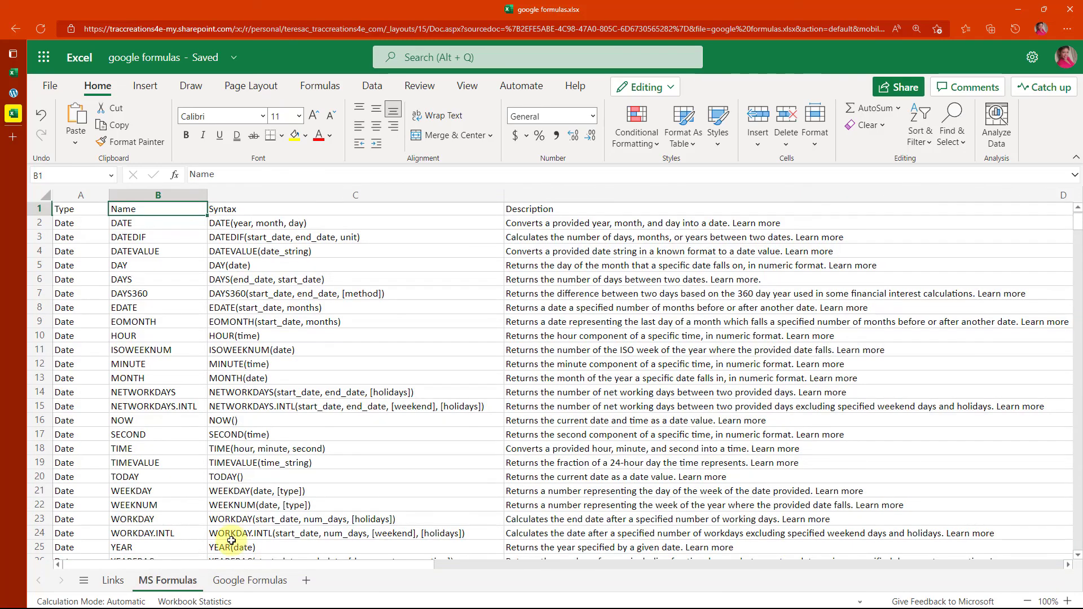
{"action": "left_click", "coordinate": [251, 585]}
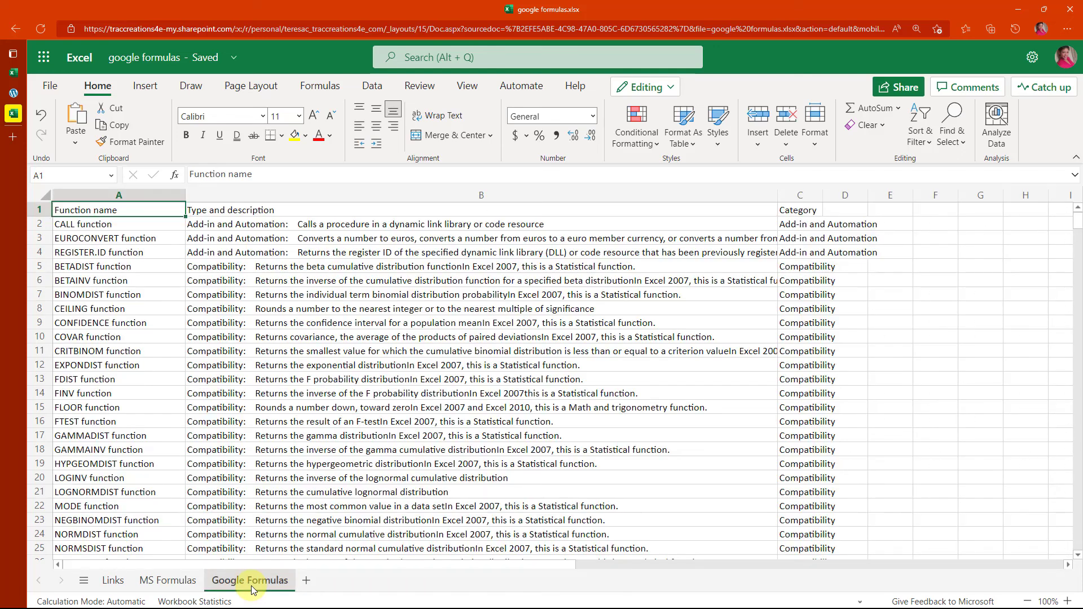
{"action": "left_click", "coordinate": [110, 584]}
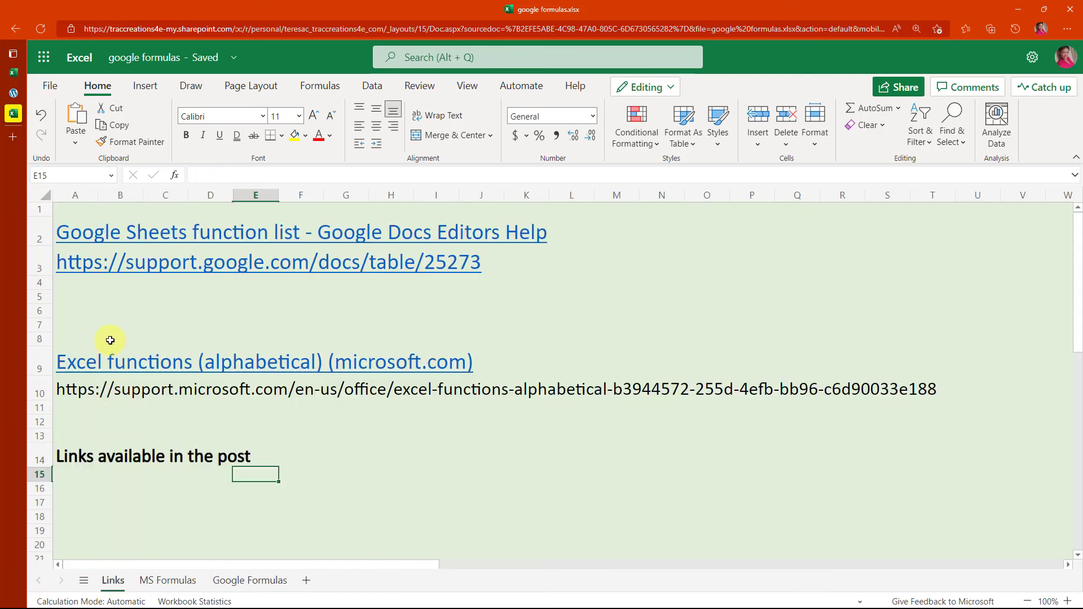